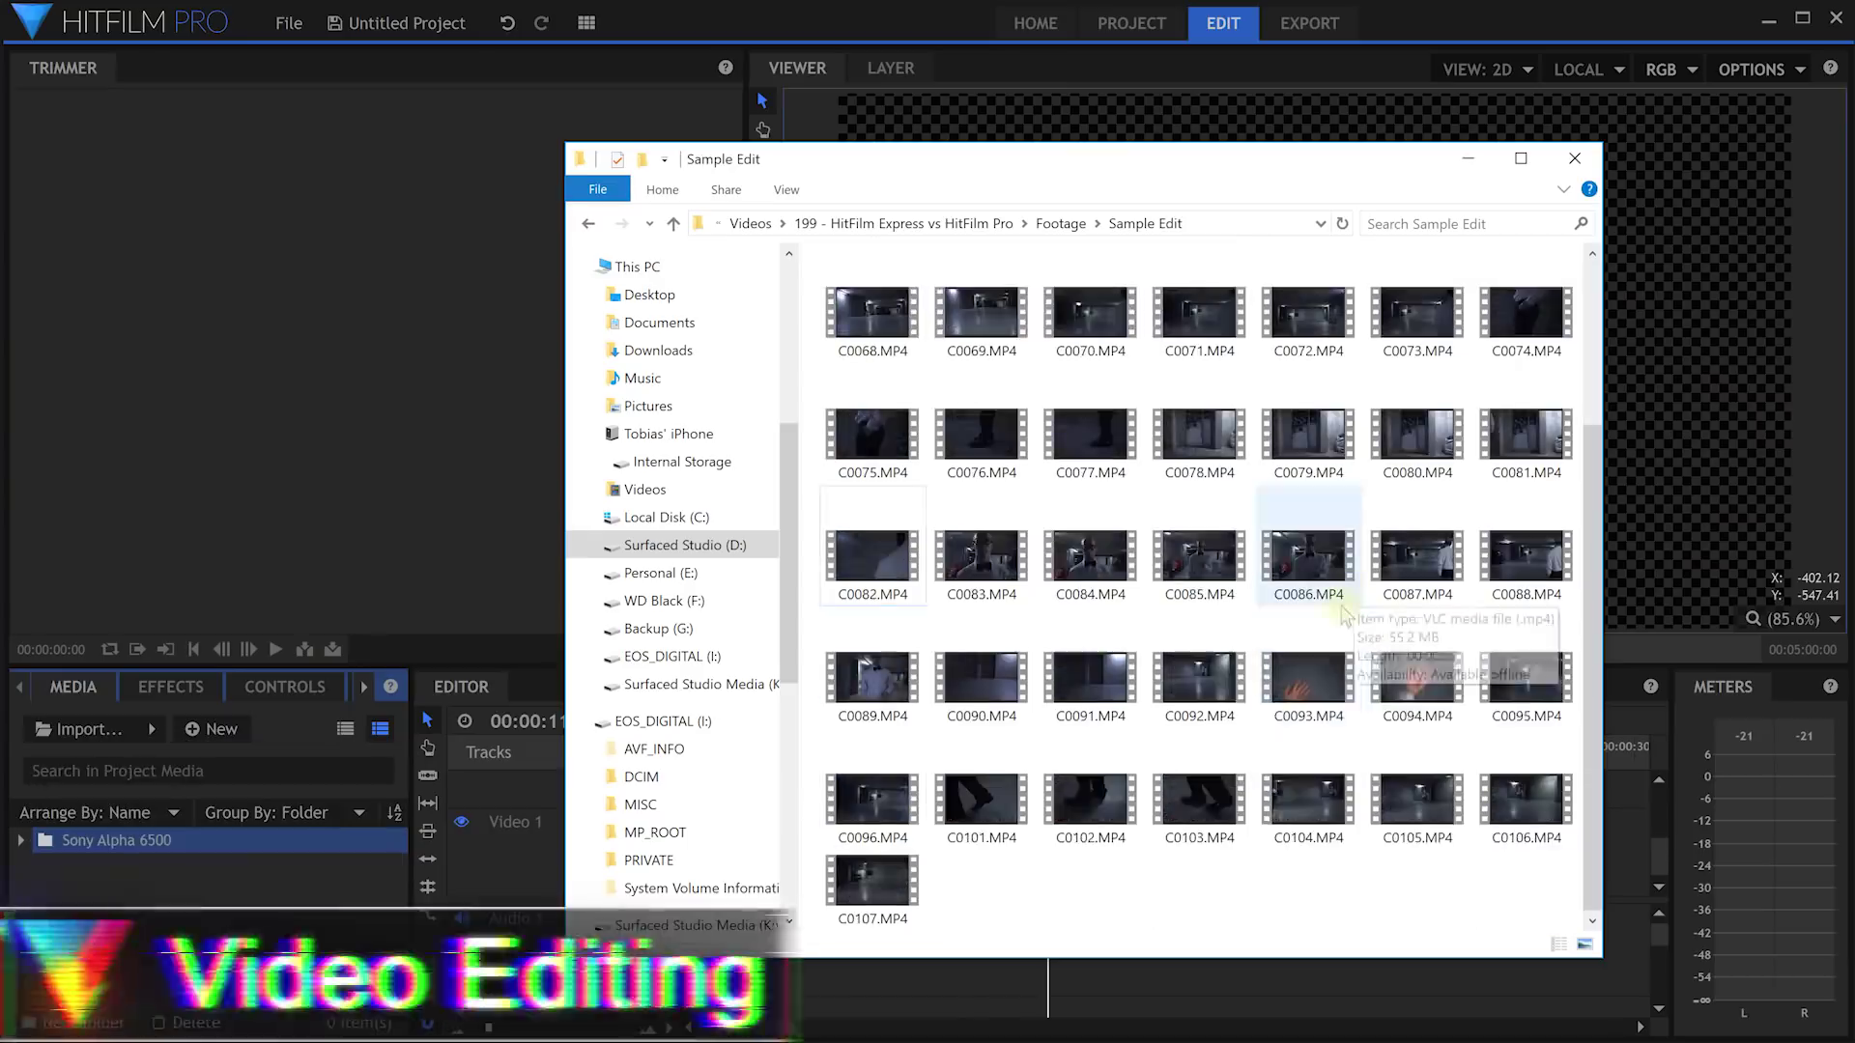
Step: Select all 50 MP4 clips in the Sample Edit footage folder
key("ctrl+a")
Step: Import the Sample Edit clips, lay them on Video 1 ending with C0069.MP4, slice, and play
left_click_drag(124, 825, 105, 842)
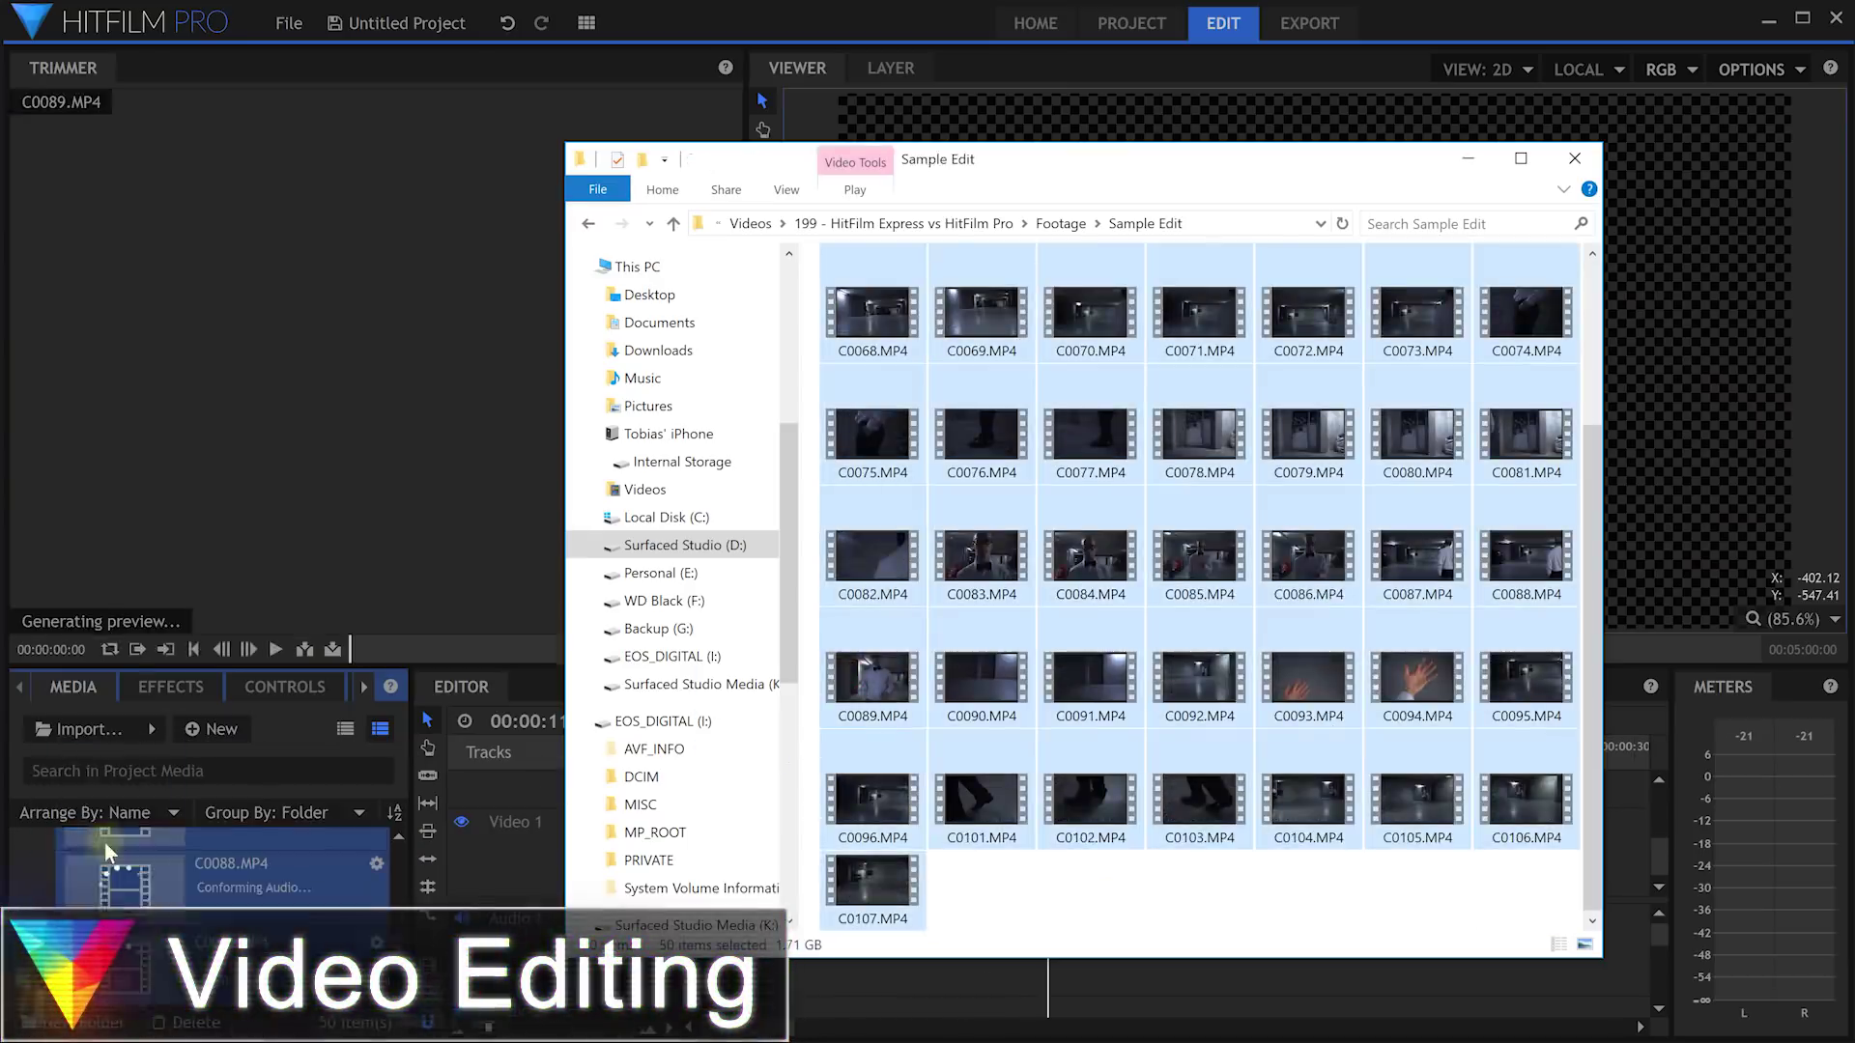
left_click(104, 843)
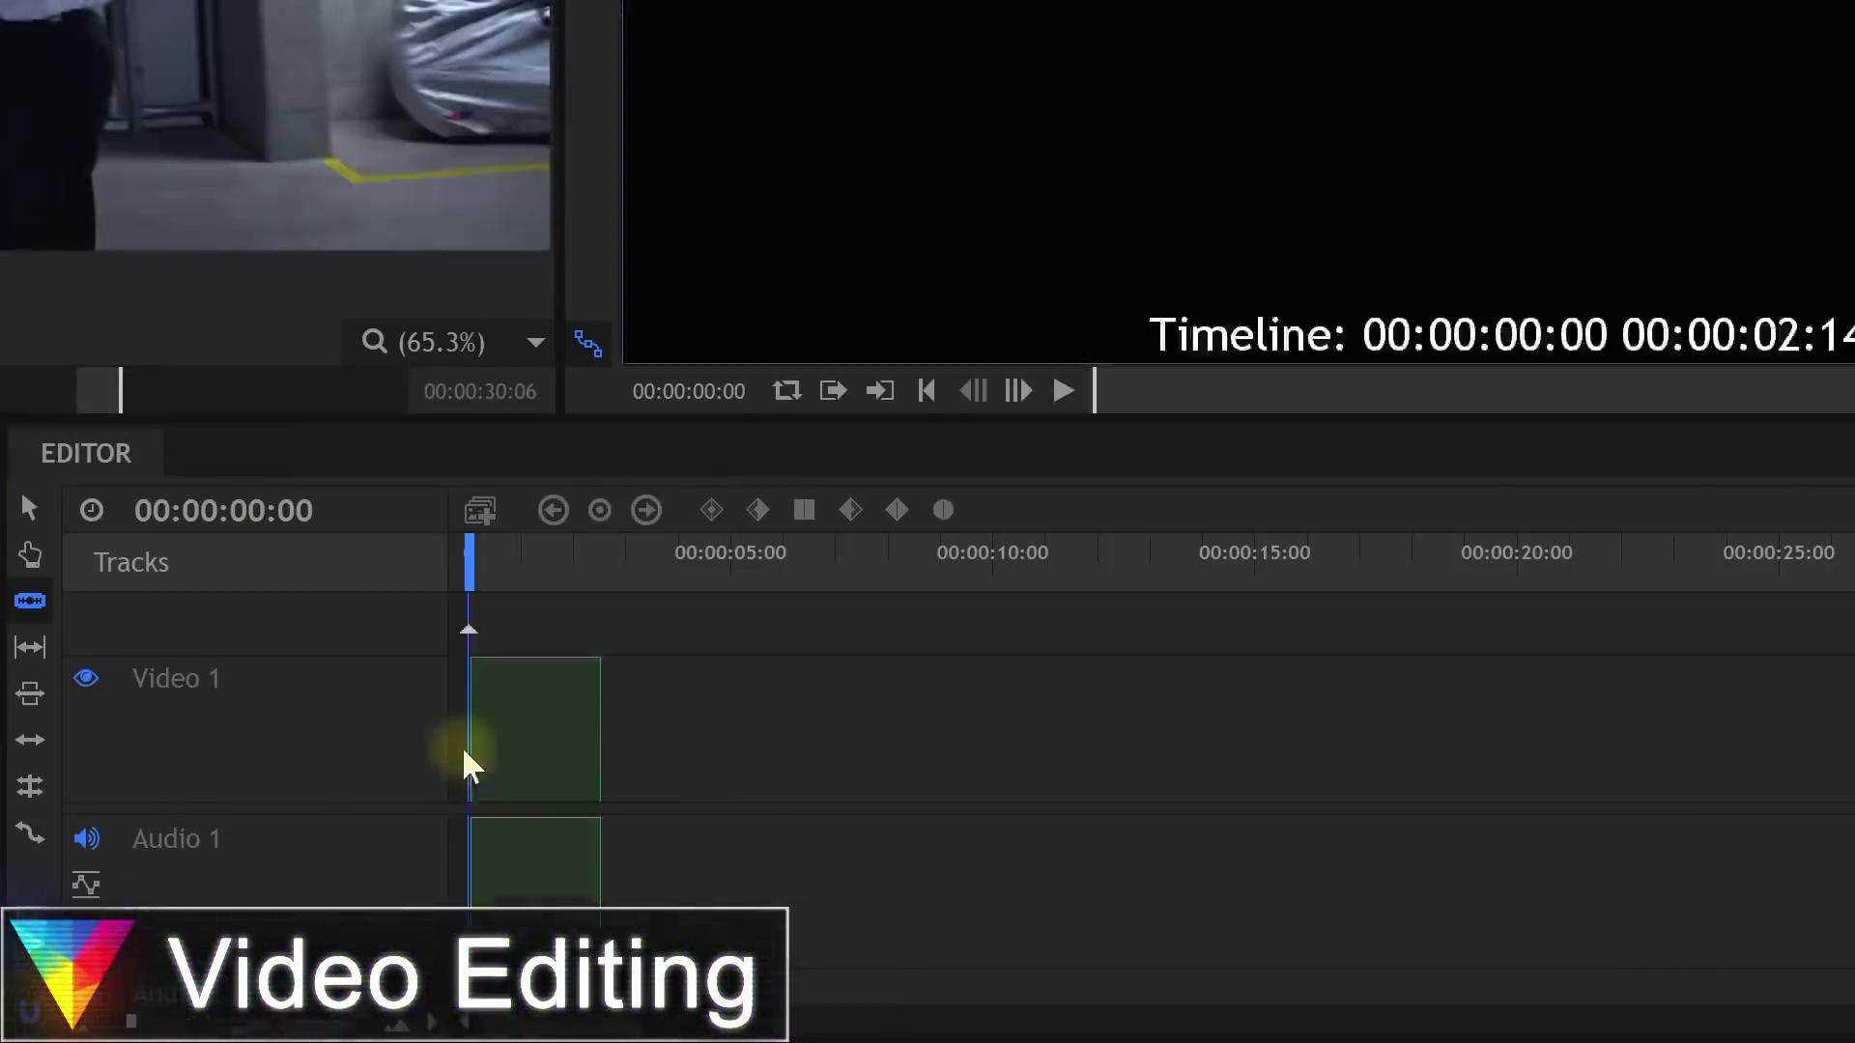
left_click_drag(686, 868, 773, 848)
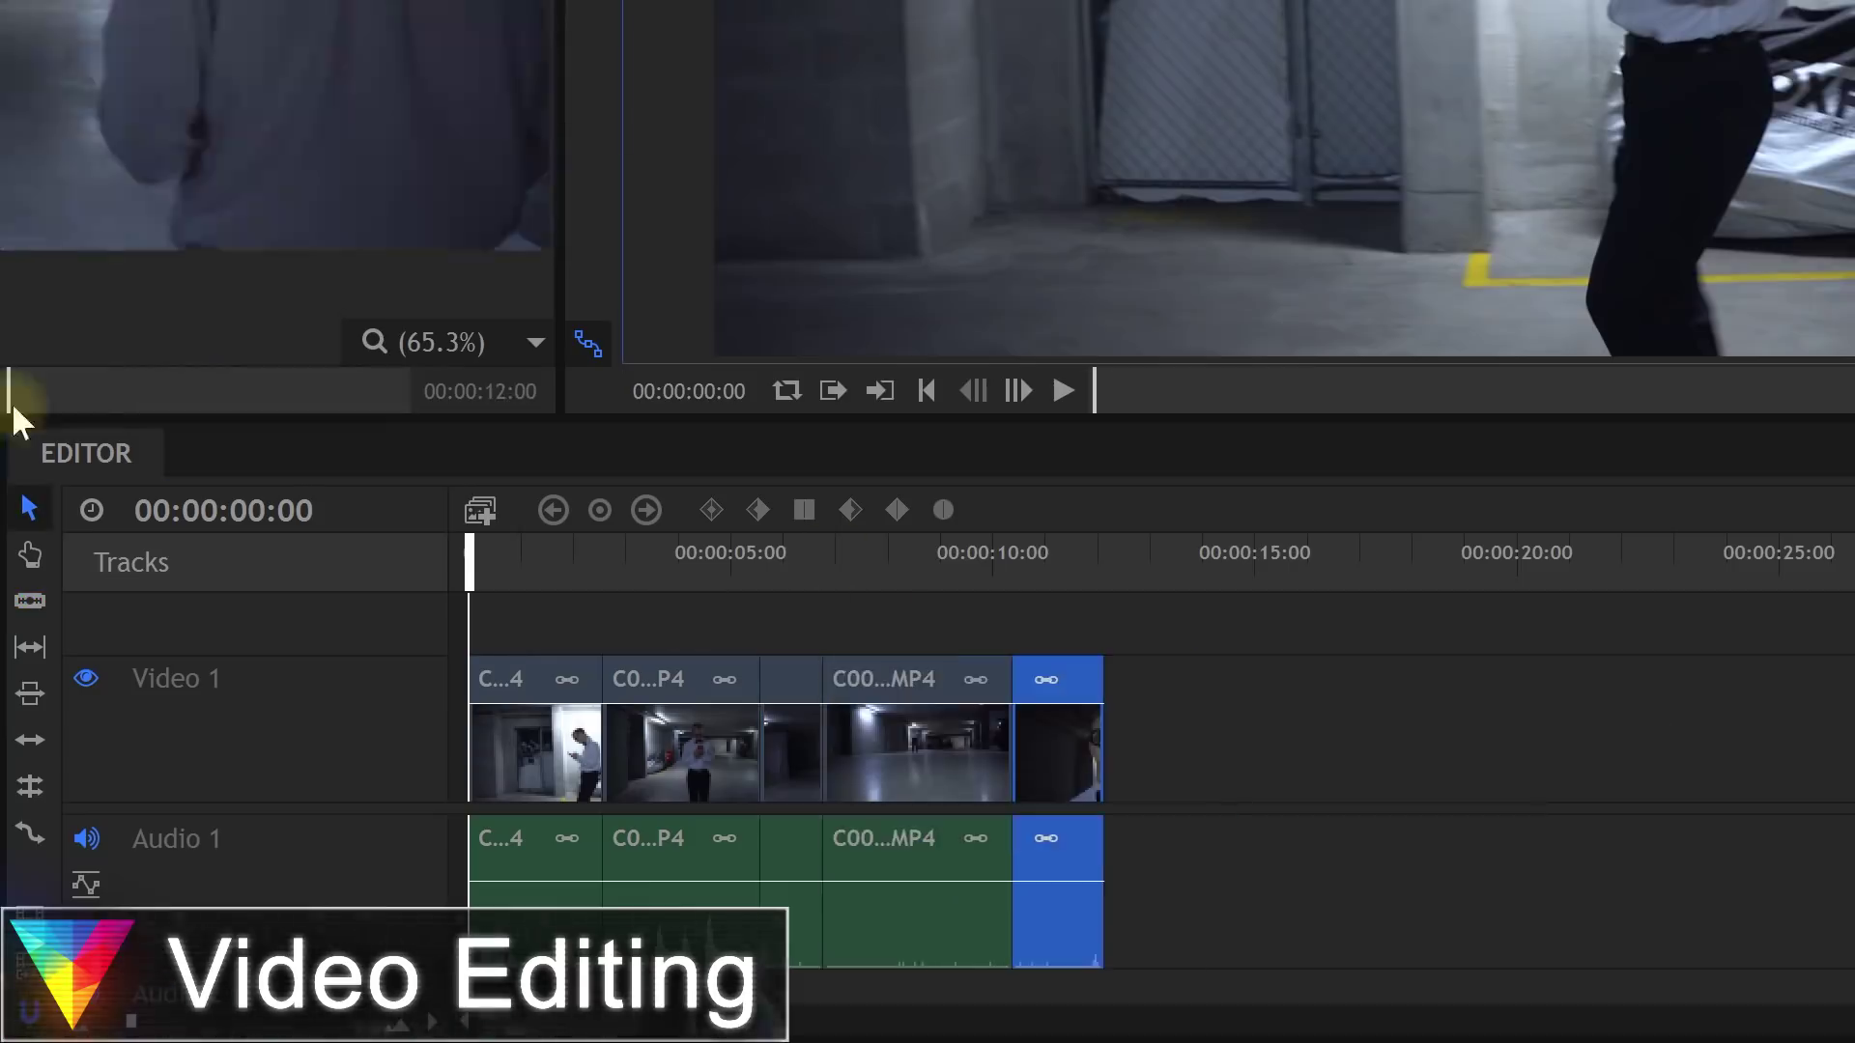
left_click_drag(13, 405, 1340, 763)
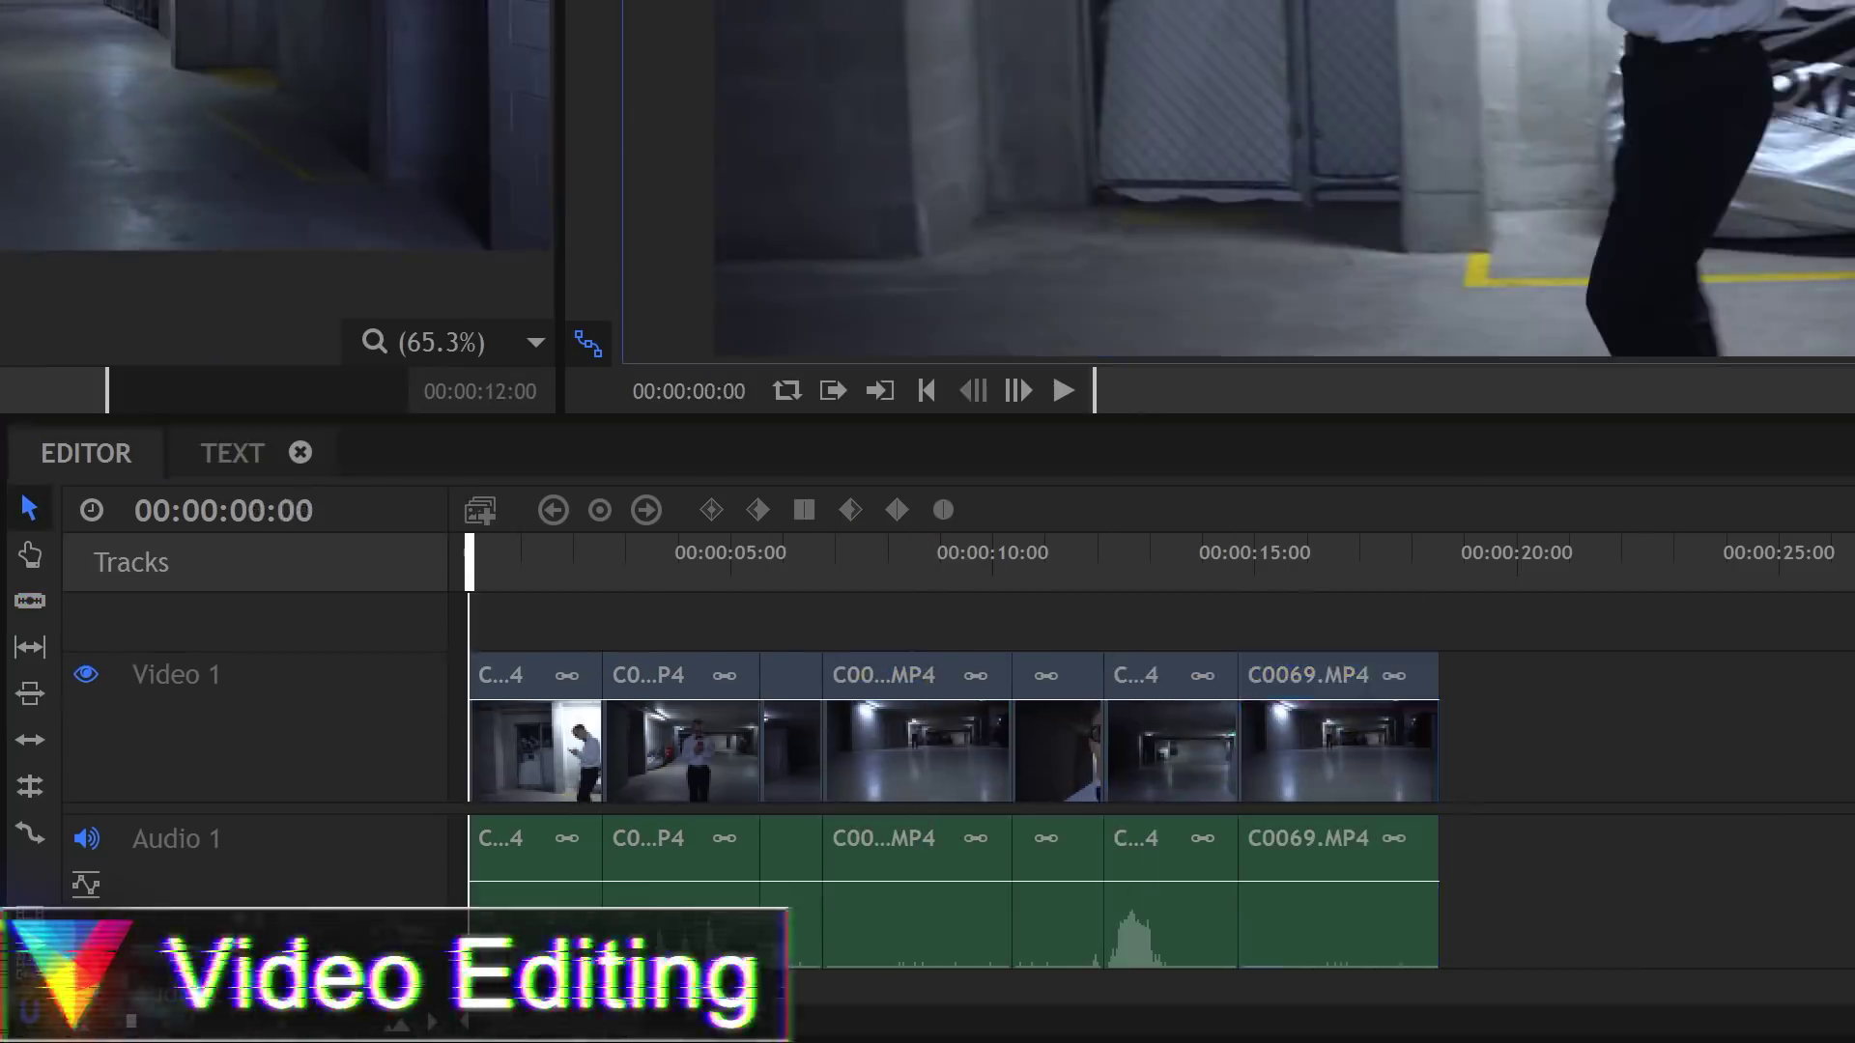
key("c")
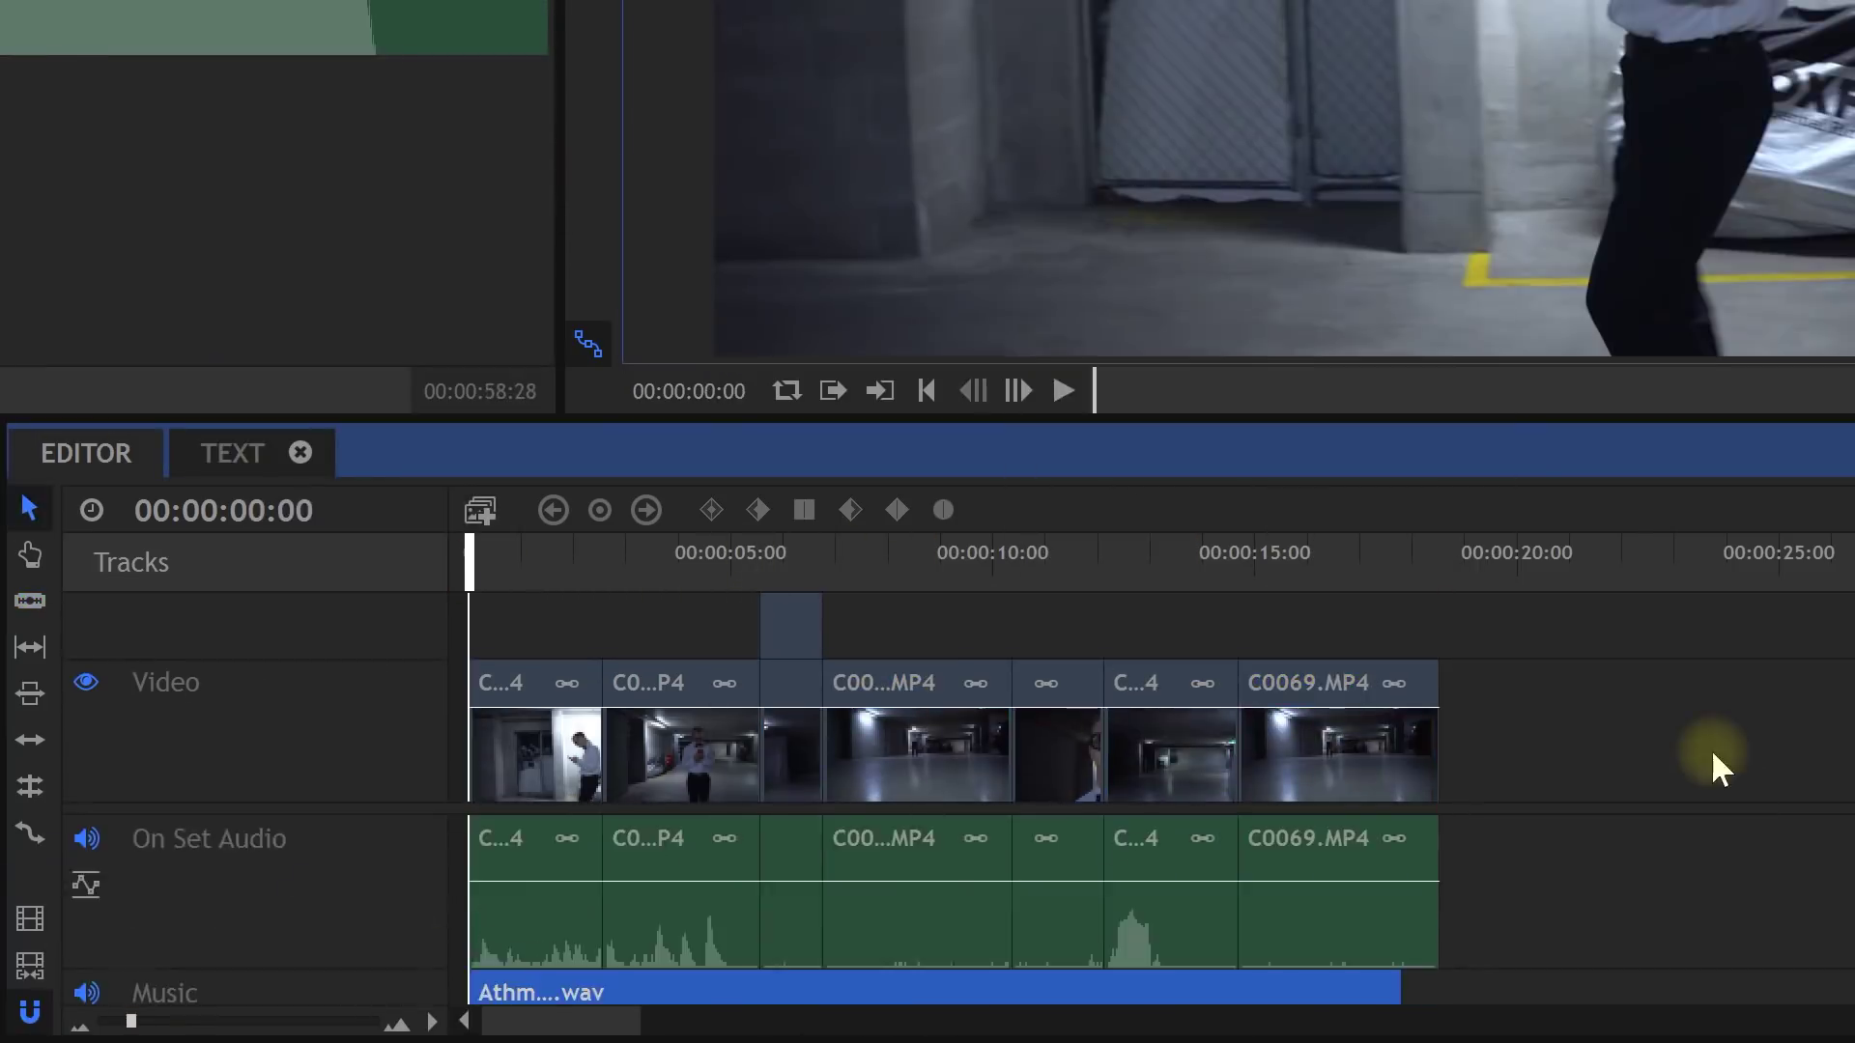
key("space")
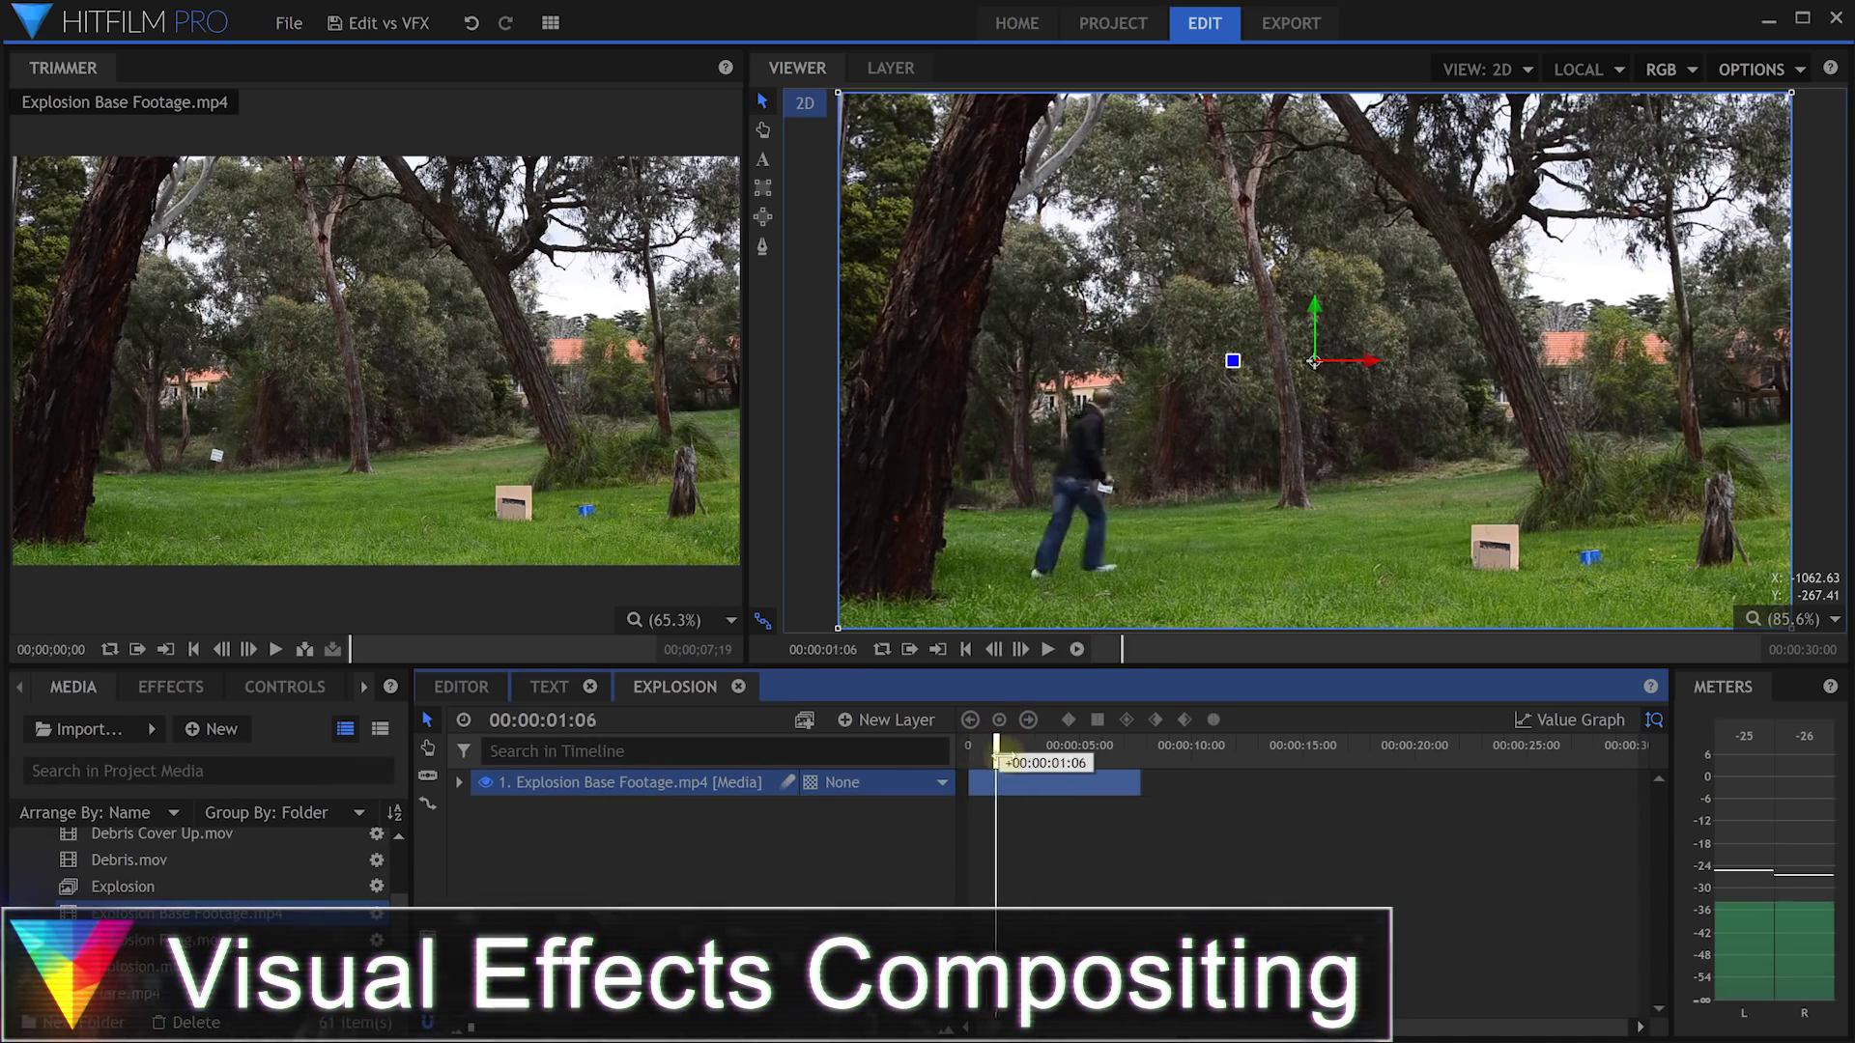
Step: Scrub to about four seconds and play the Explosion composite with its Cine Style letterbox grade
mouse_move(997, 757)
left_mouse_down()
mouse_move(1063, 762)
mouse_move(994, 770)
left_mouse_up()
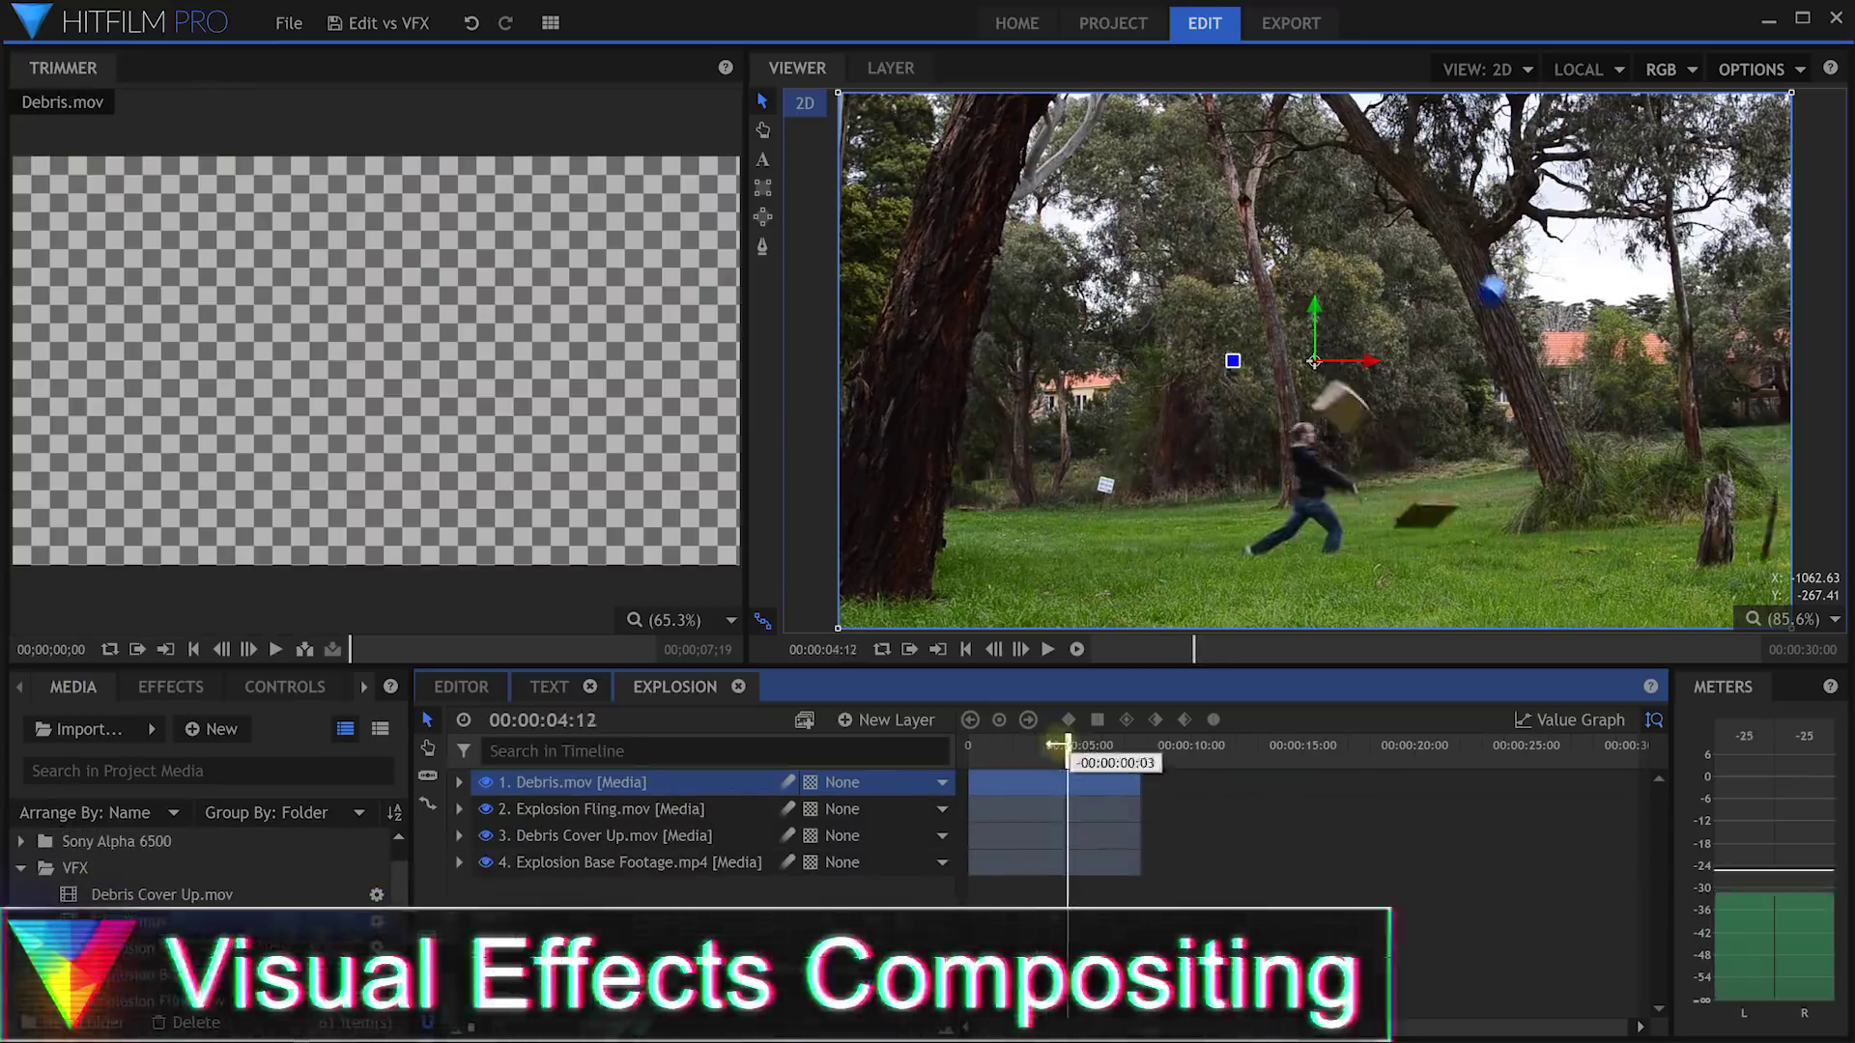
key("space")
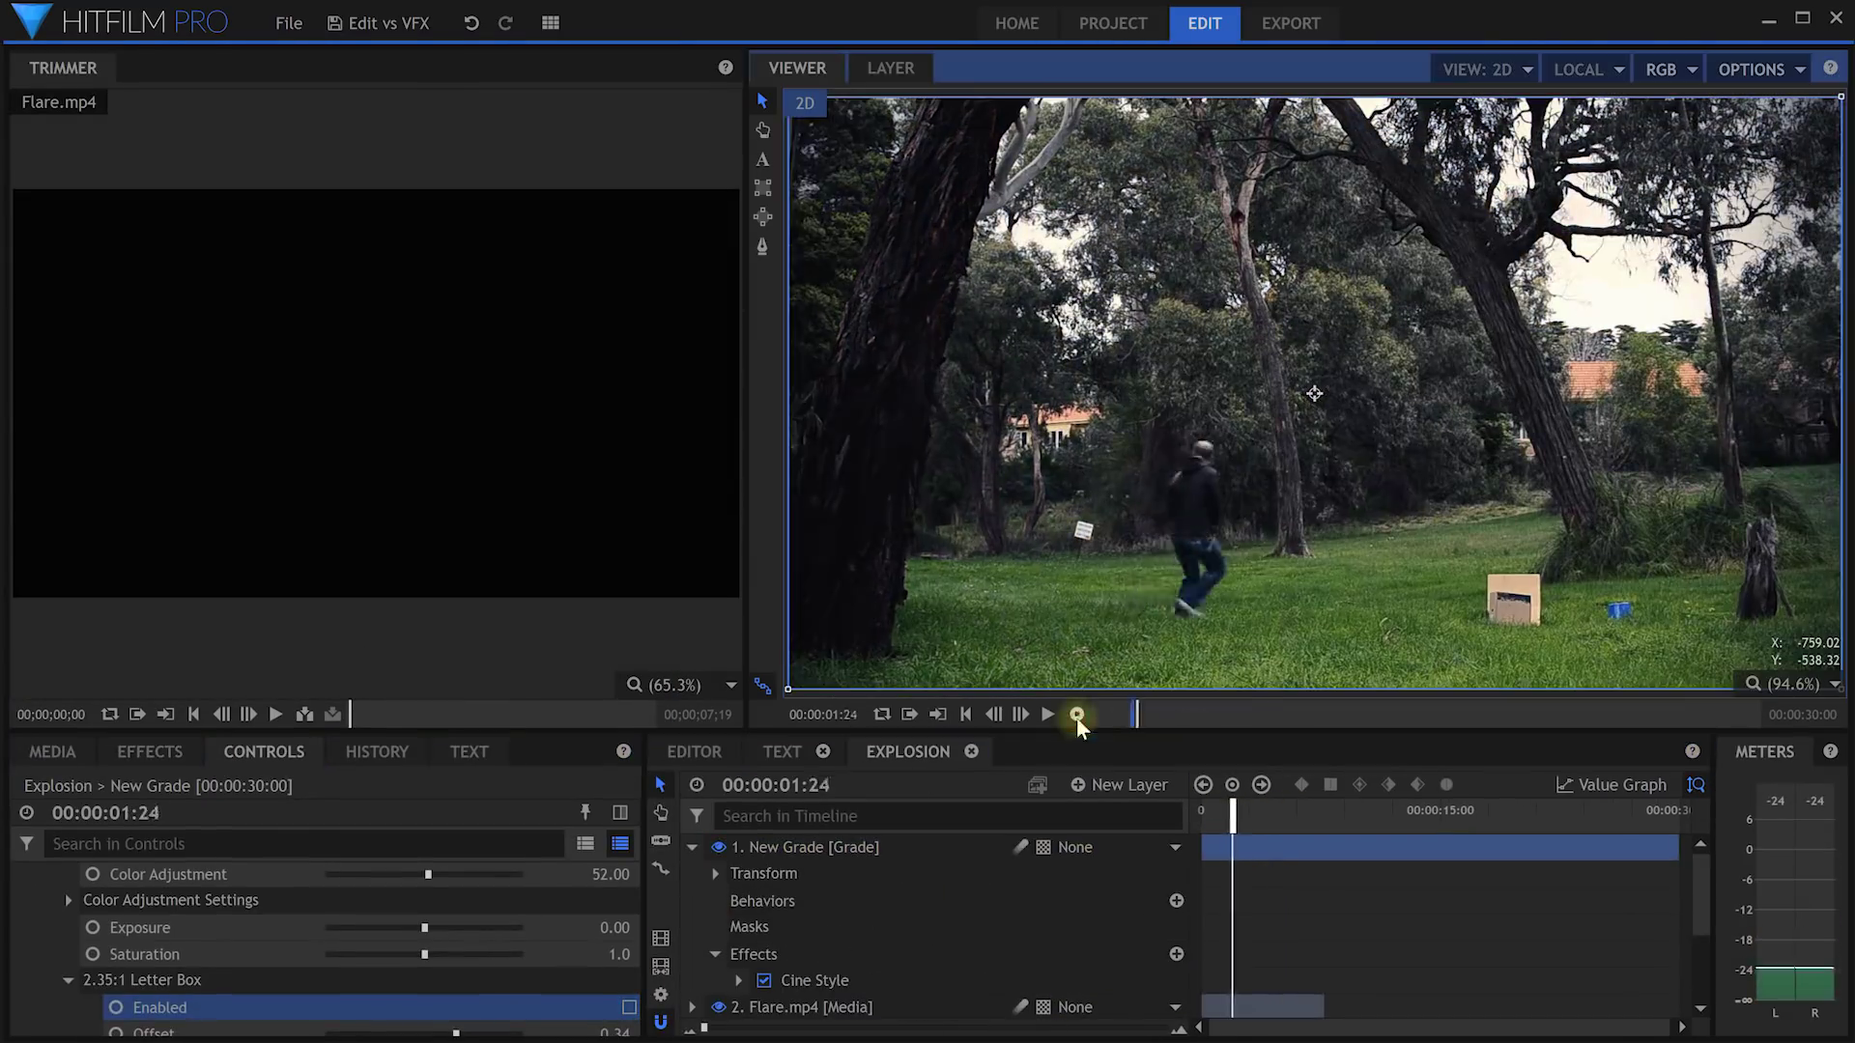
key("space")
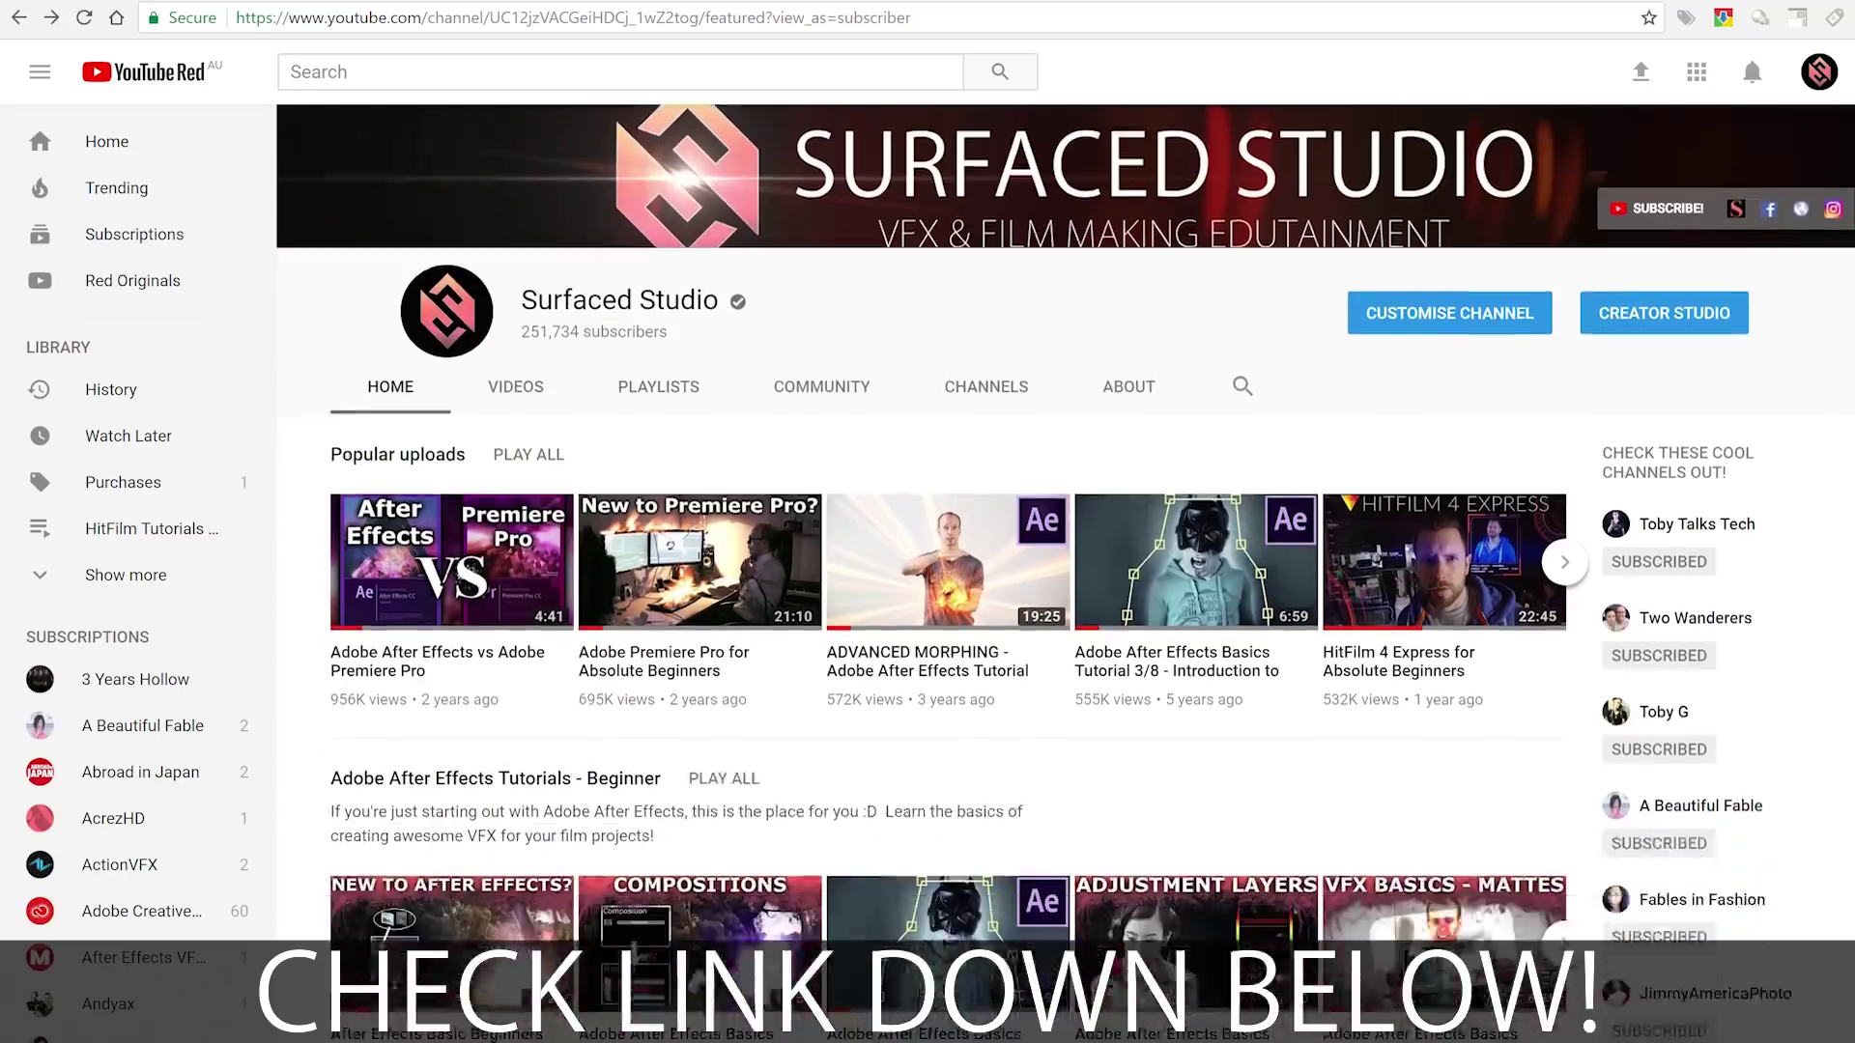
scroll(946, 531, "down", 12)
scroll(785, 623, "down", 1)
left_click(488, 610)
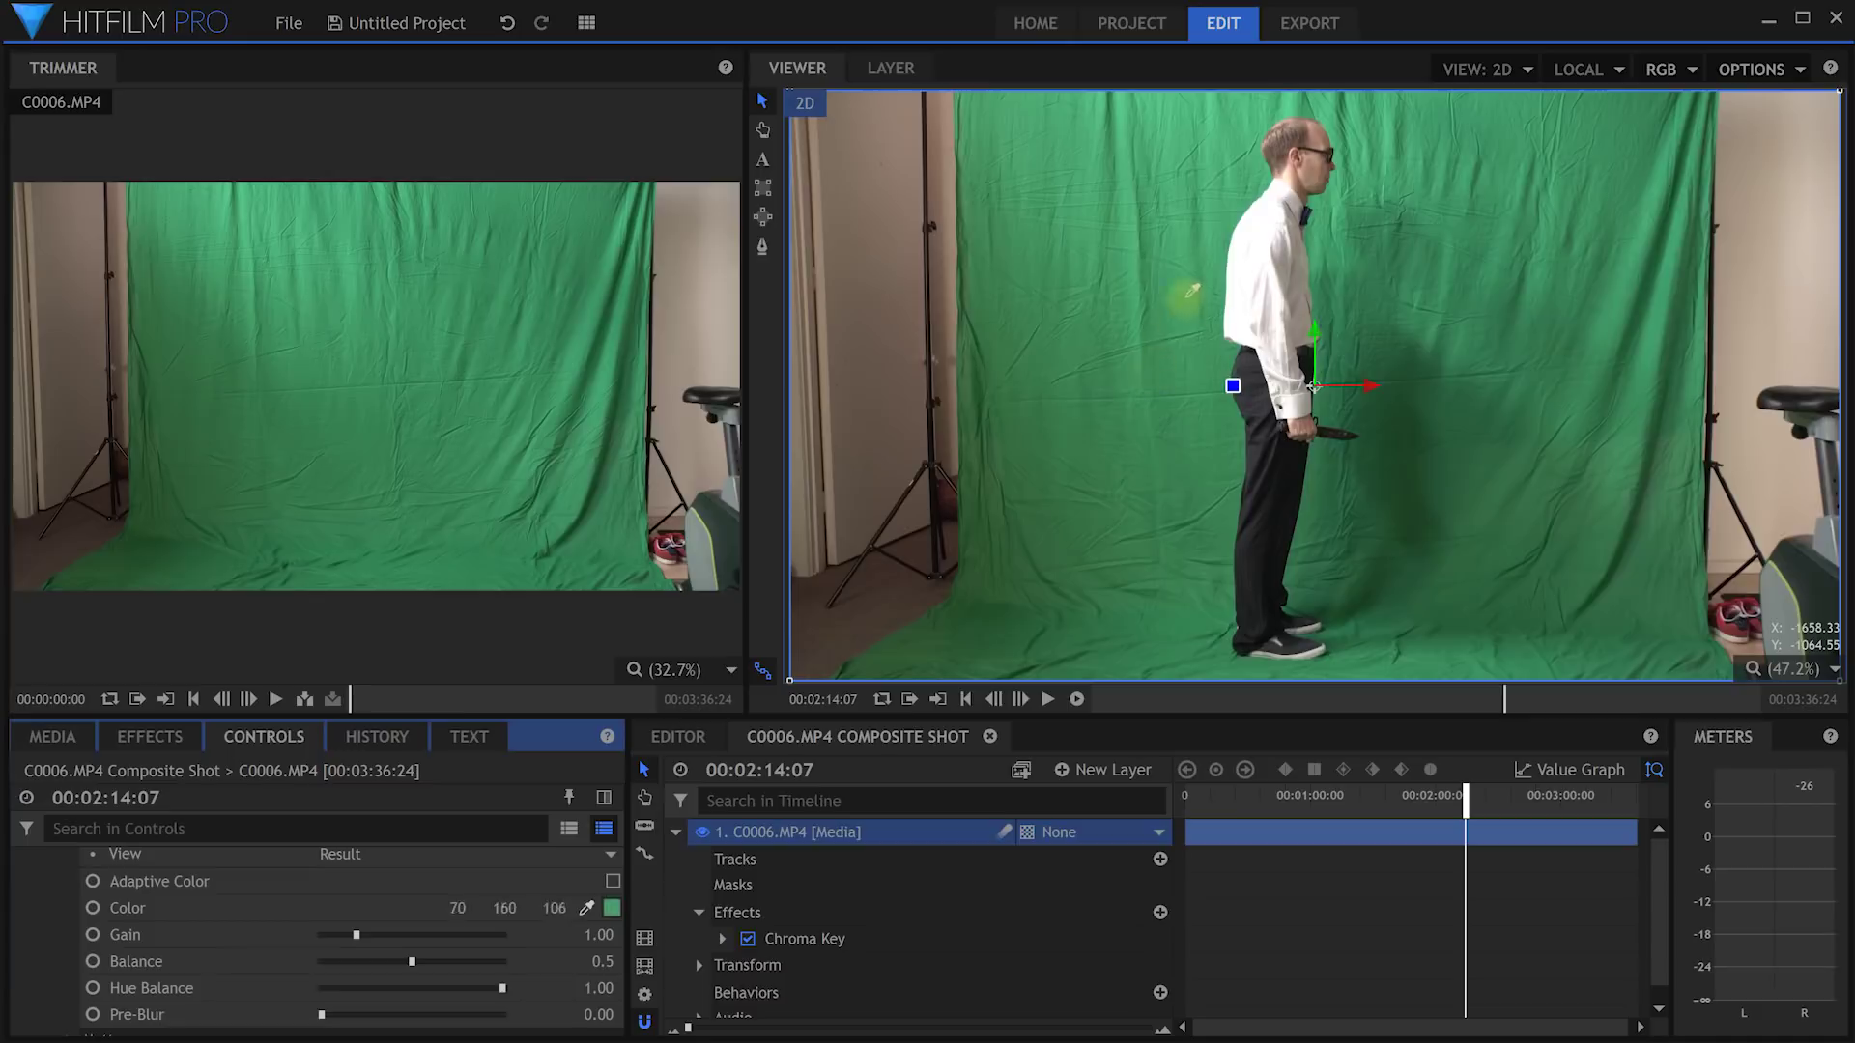
Step: Sample the green screen with the keying eyedropper to remove the backdrop
left_click(1186, 294)
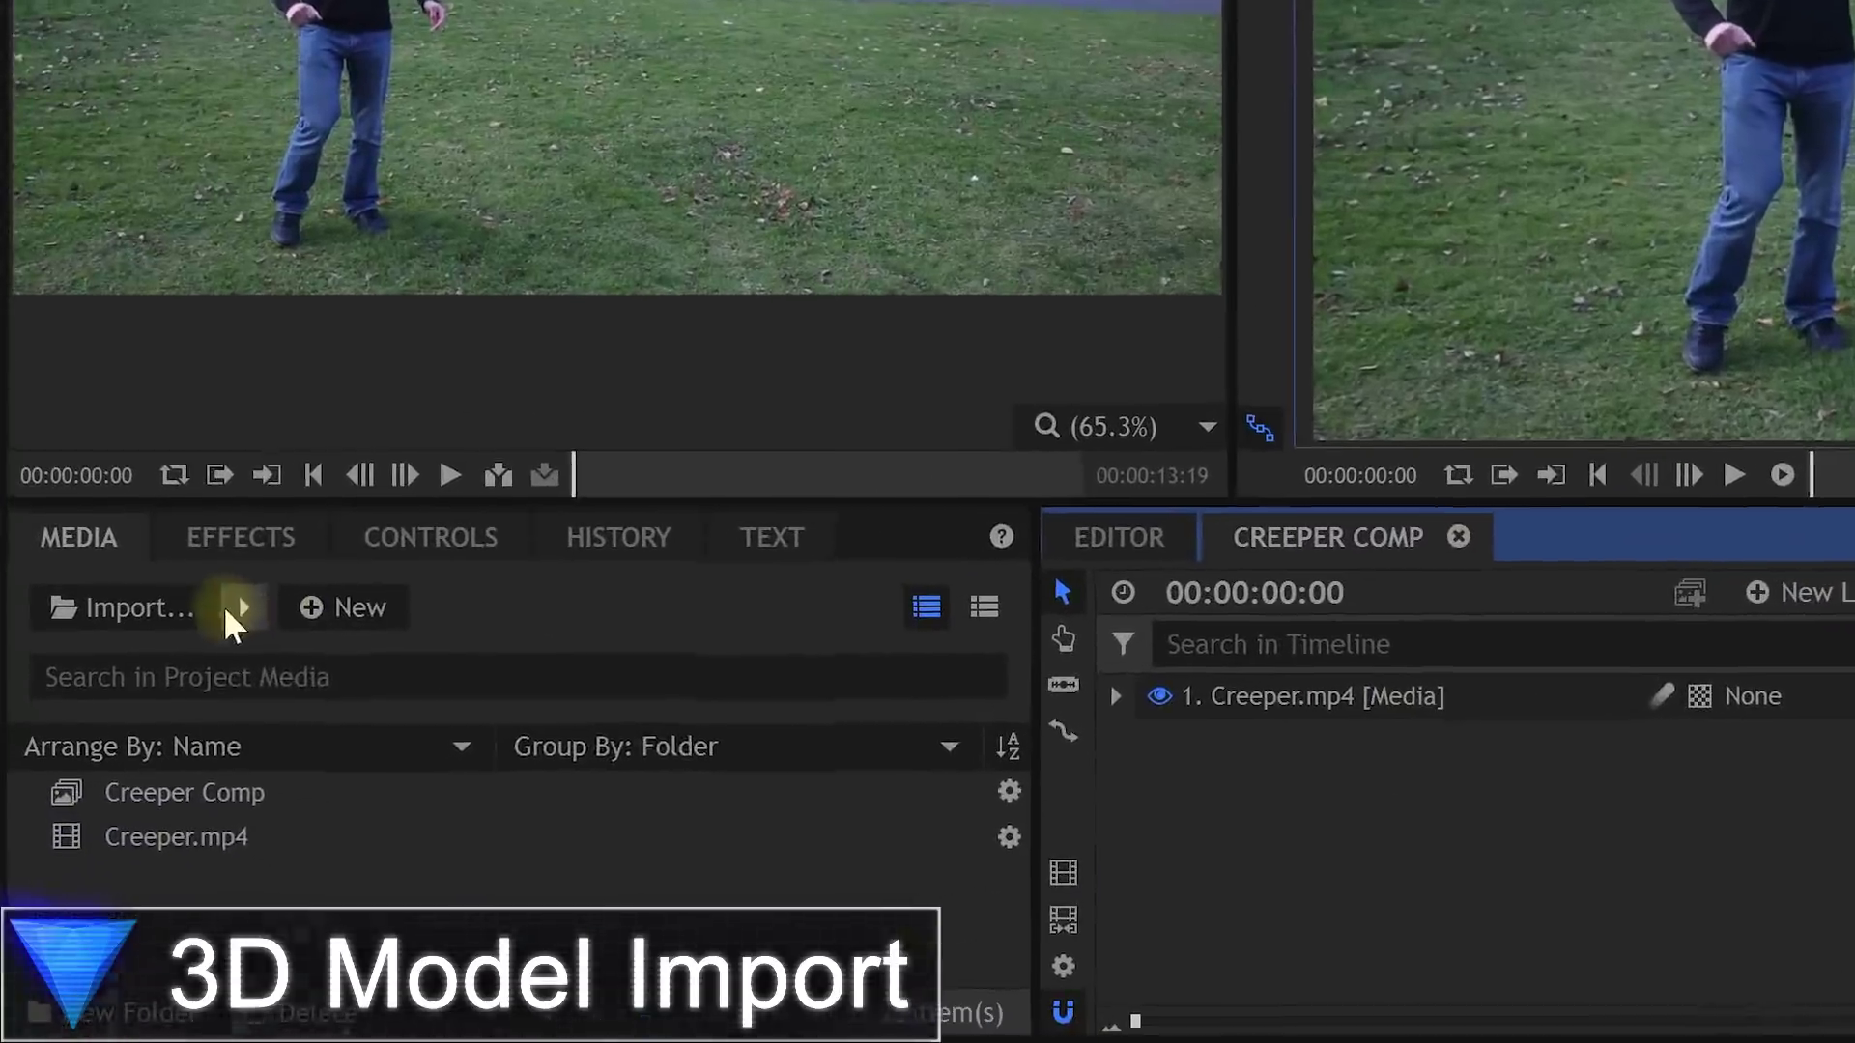
Step: Import the creeper.fbx file as a 3D model
left_click(152, 778)
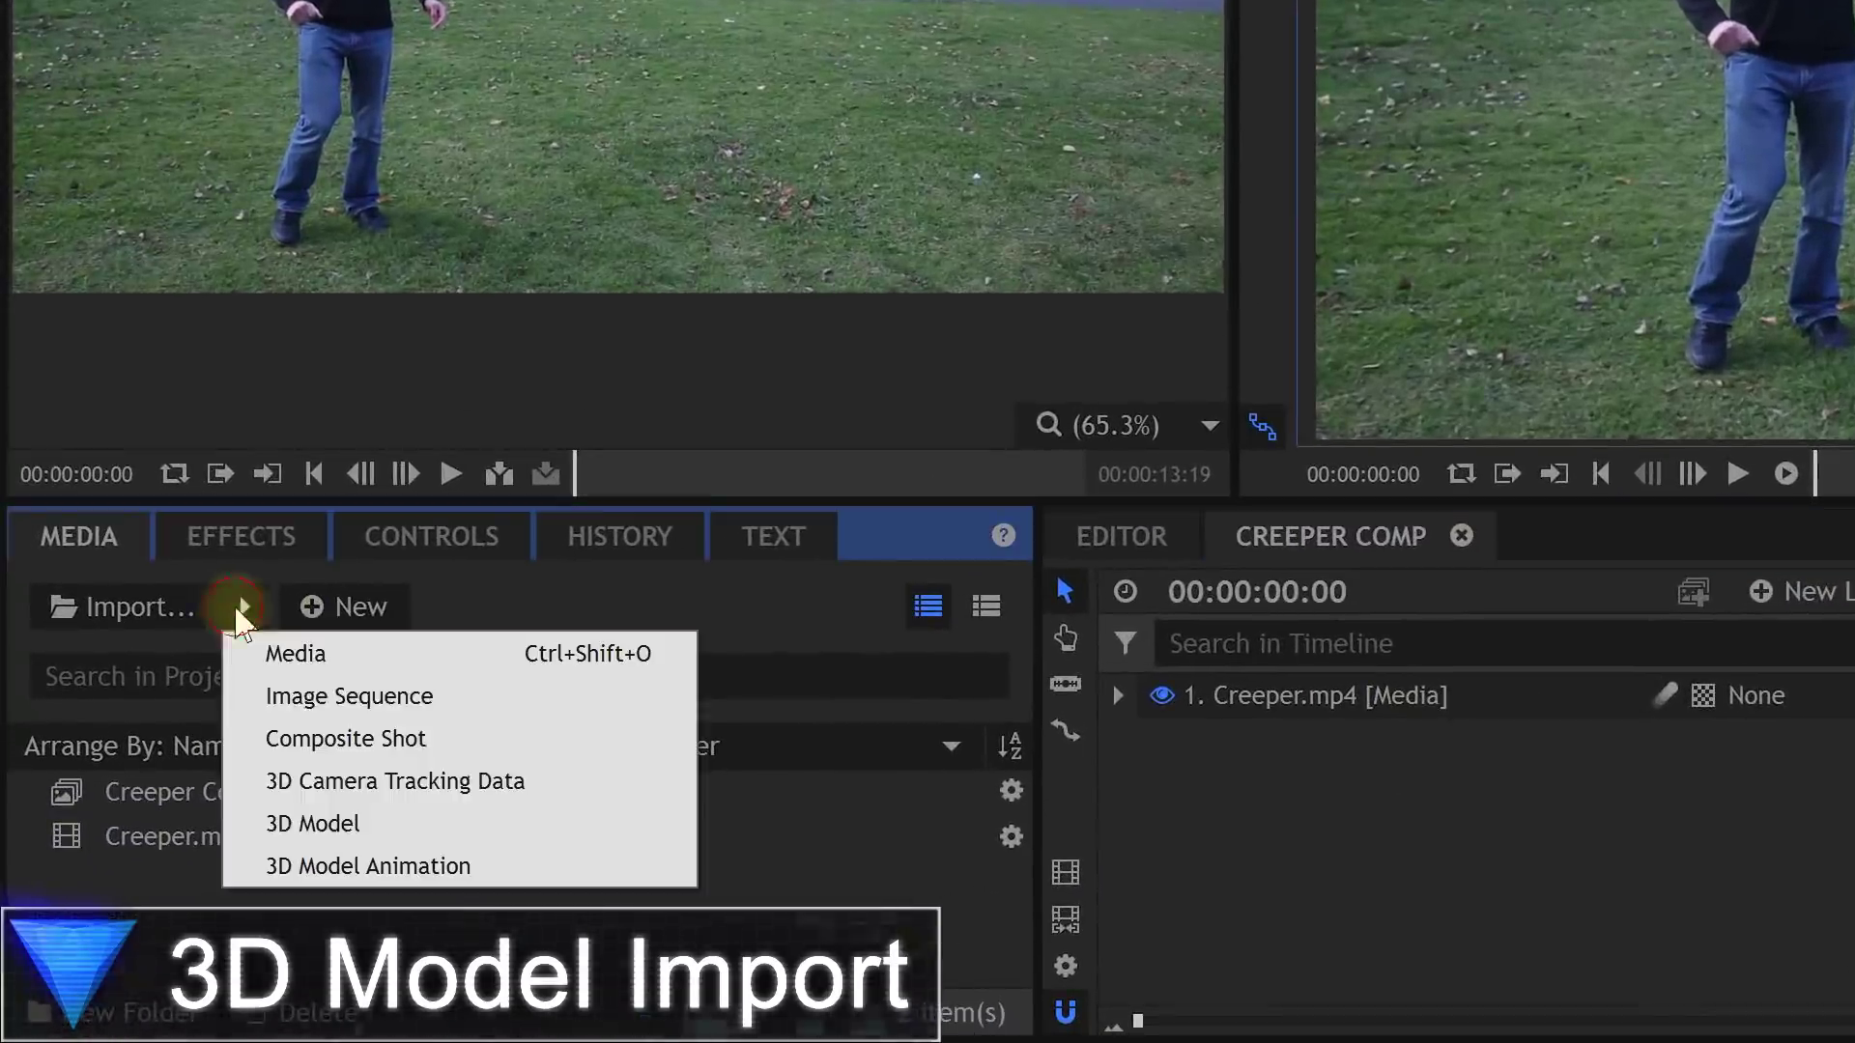
left_click(592, 824)
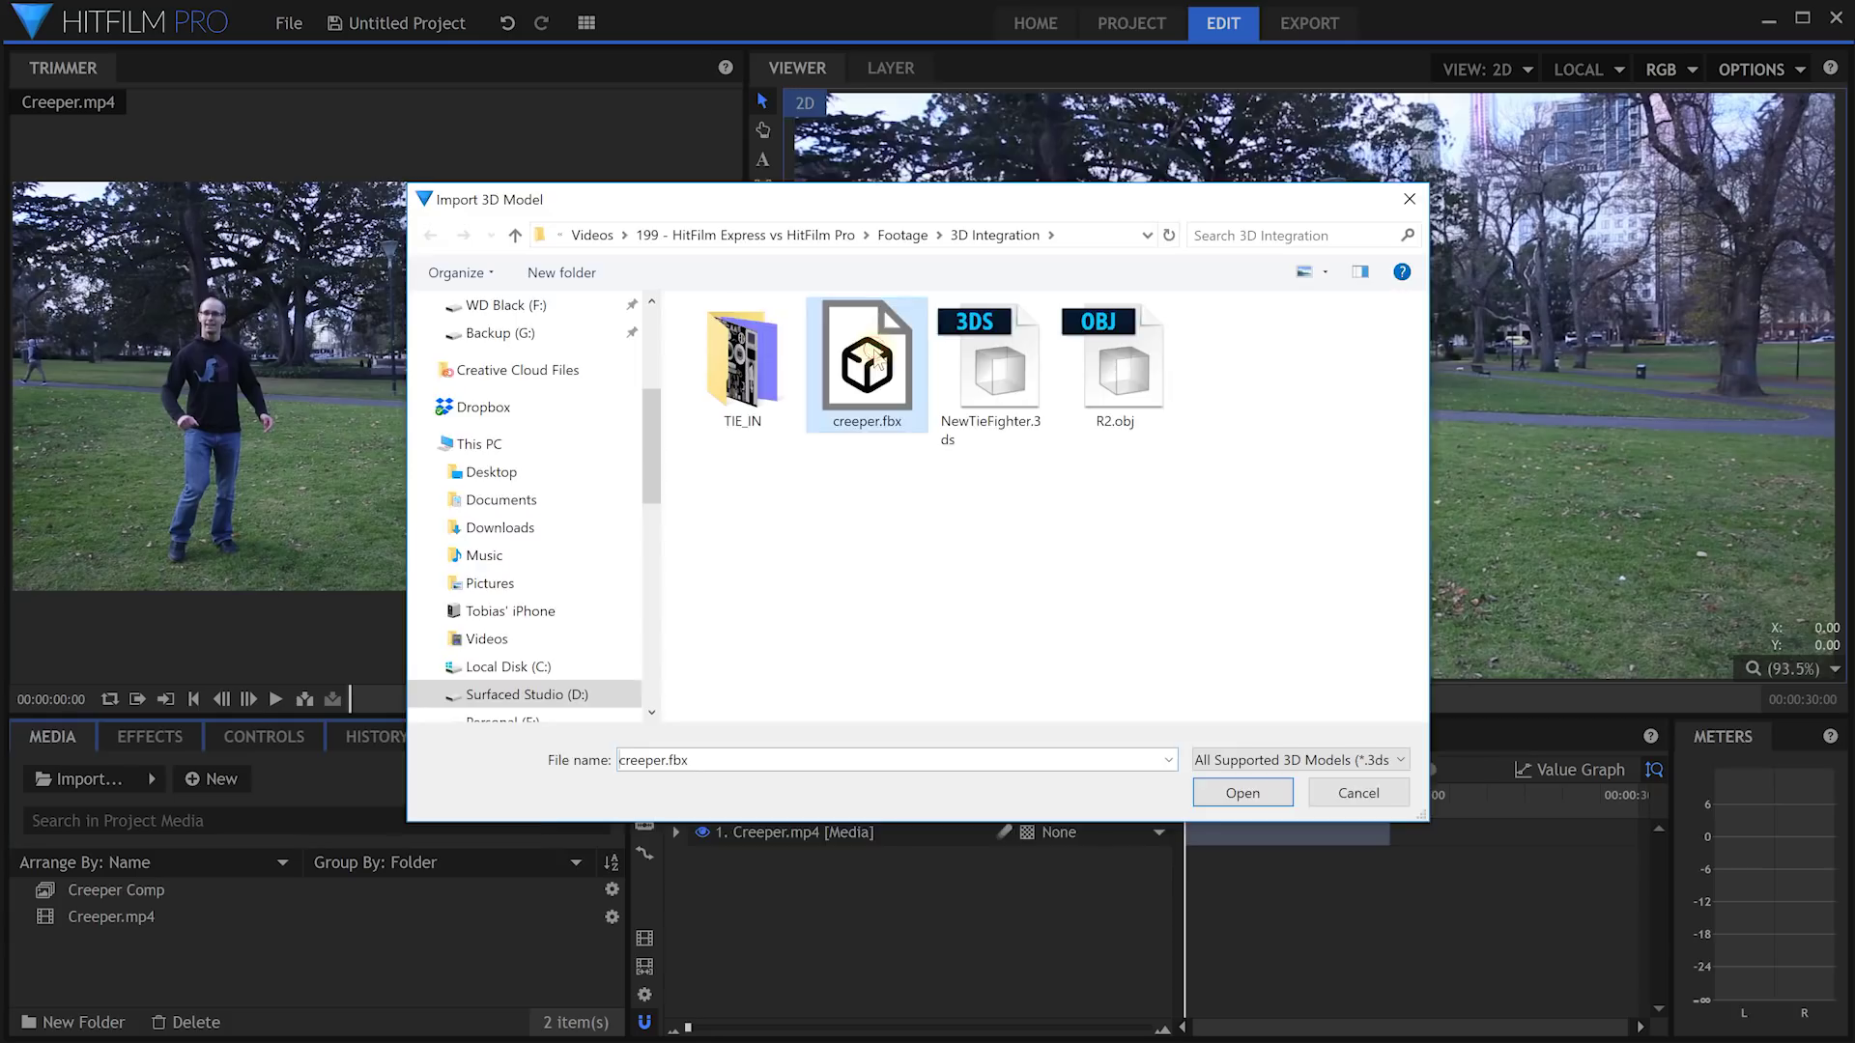
double_click(873, 355)
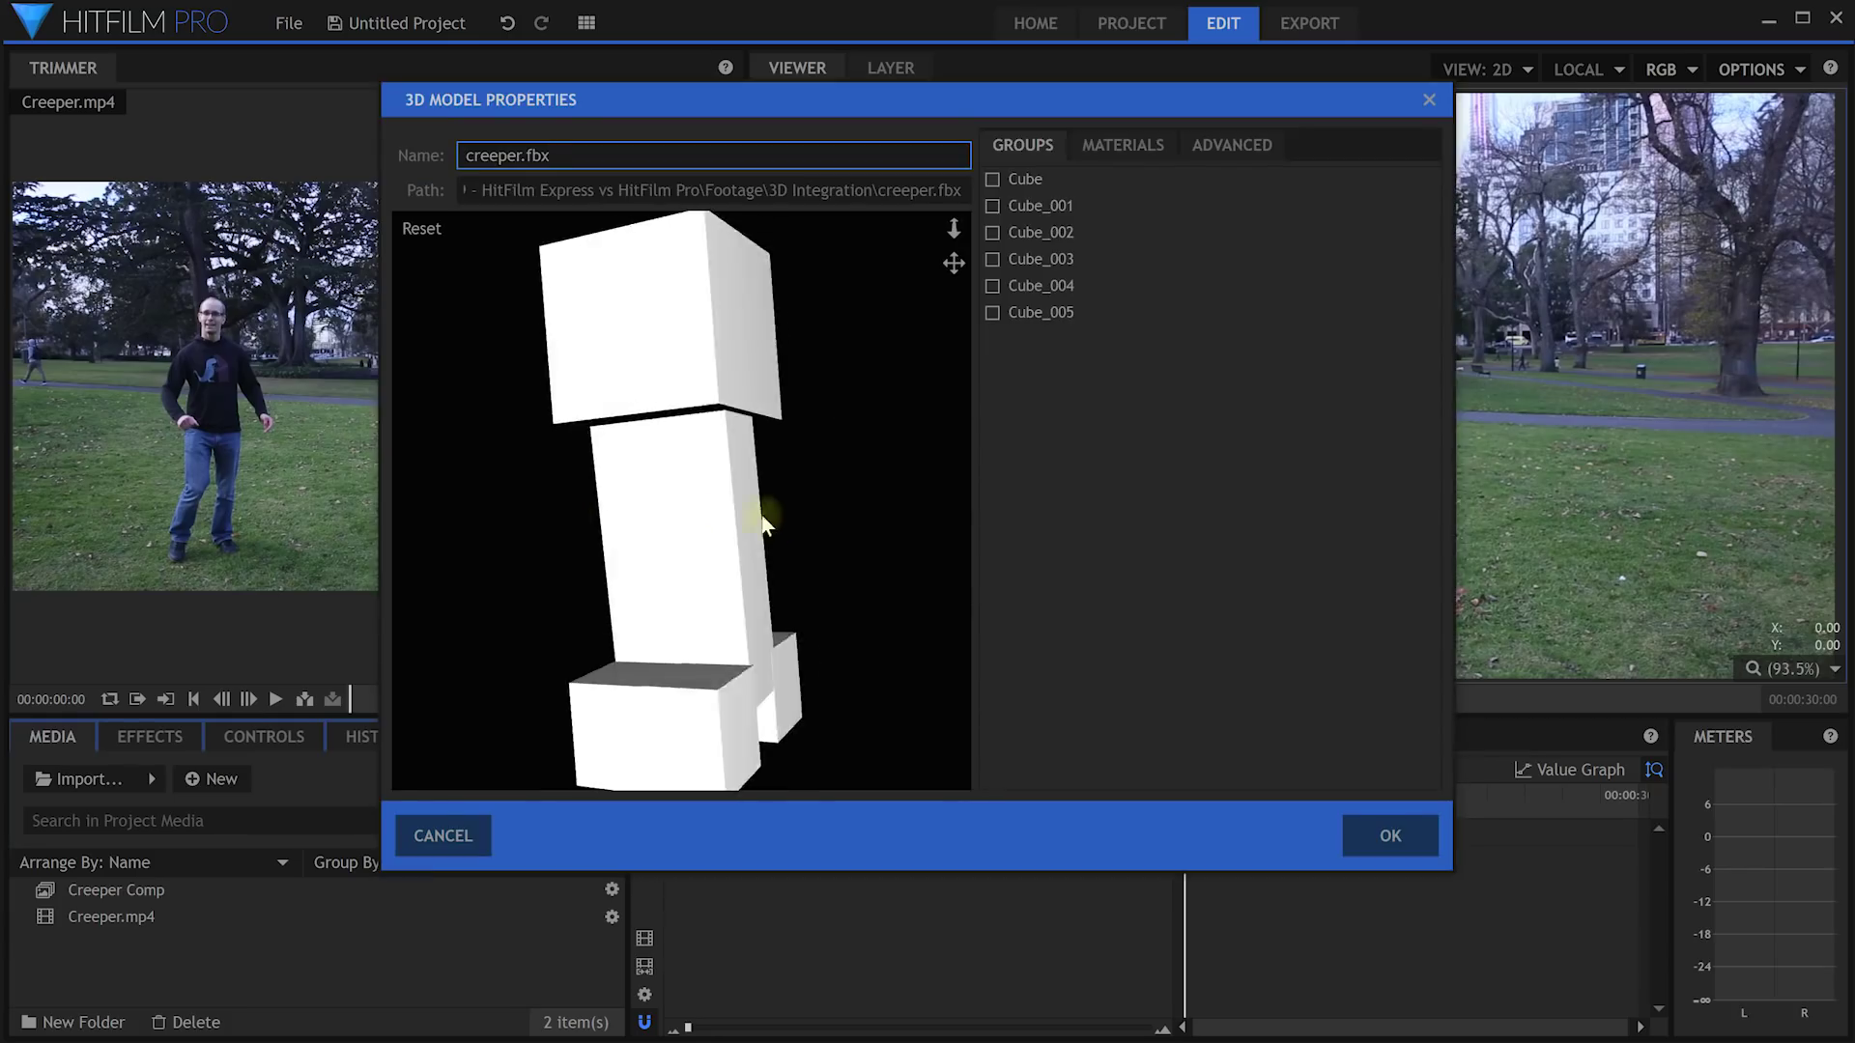
Step: Set creeper.png as the Diffuse Map for the model's materials
left_click(1101, 226)
left_click(1402, 252)
left_click(904, 150)
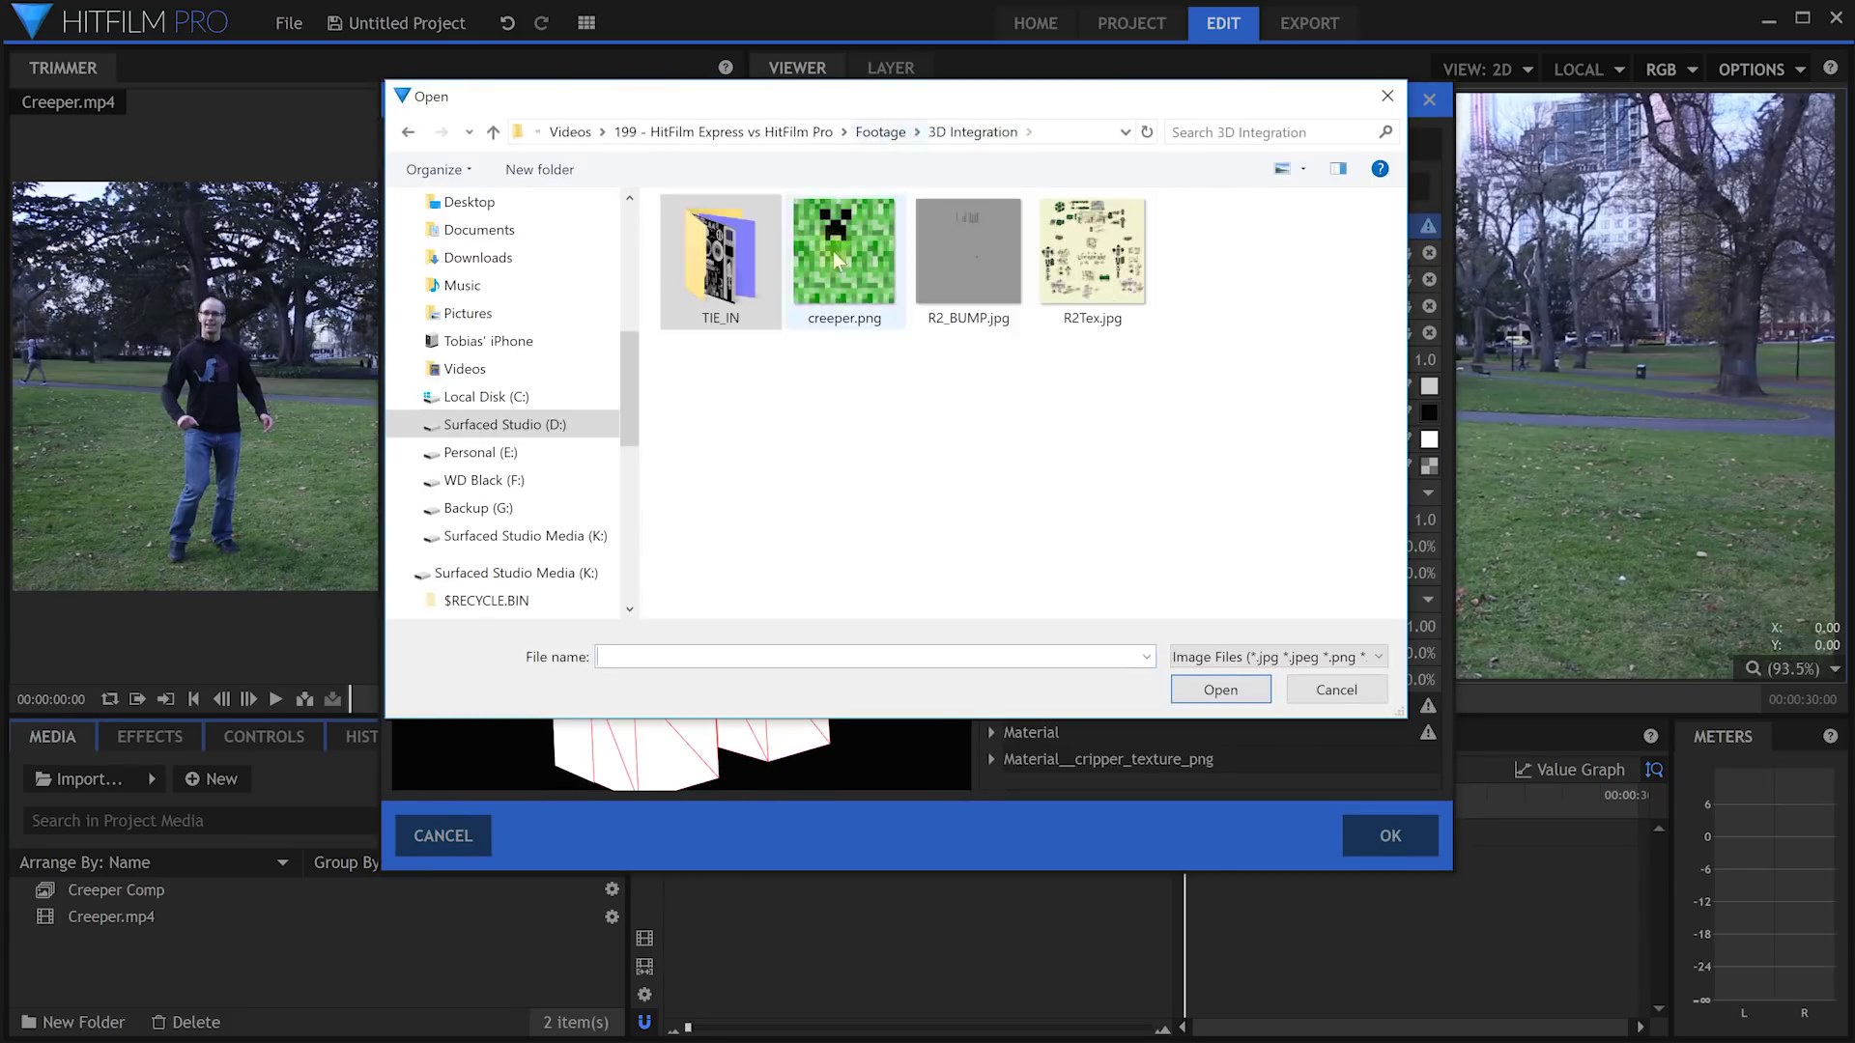
double_click(849, 246)
left_click(991, 226)
left_click(991, 252)
left_click(1402, 279)
double_click(849, 246)
left_click(991, 252)
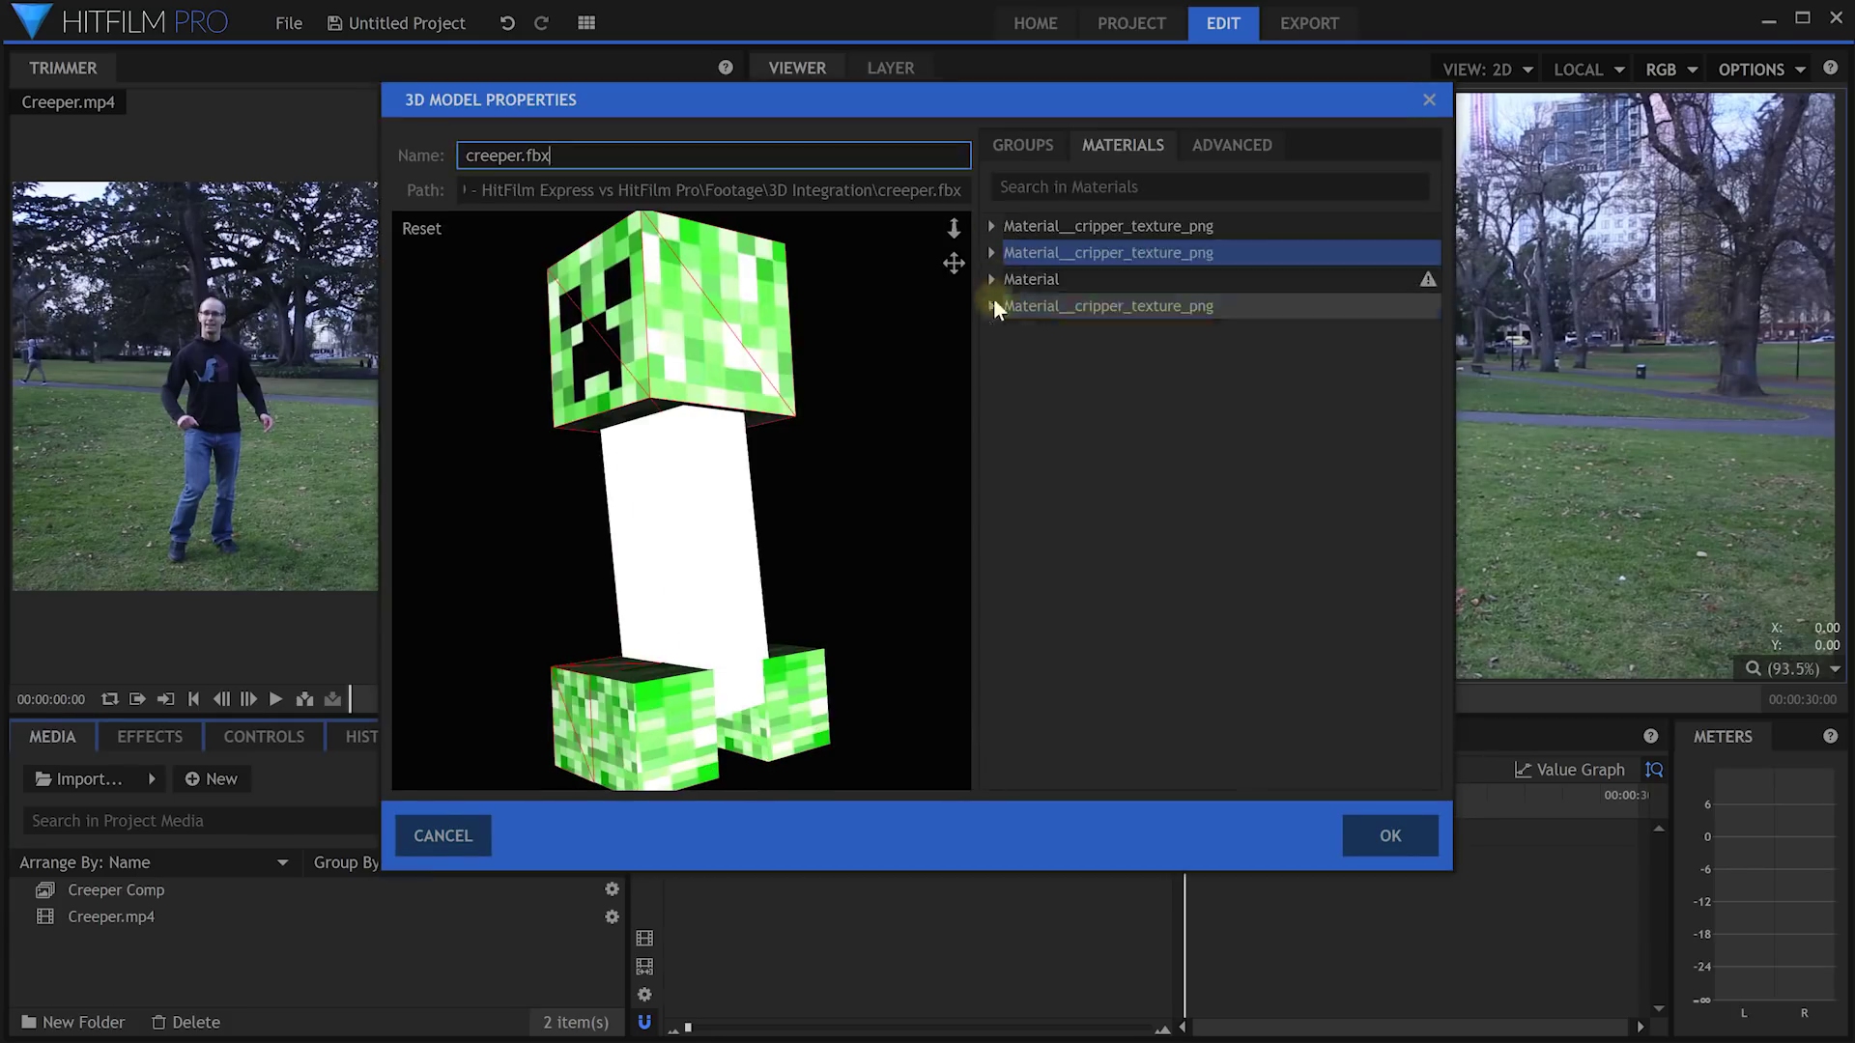
left_click(991, 305)
Step: Add the textured creeper, move it to the presenter's right, and play the shot
left_click(1389, 836)
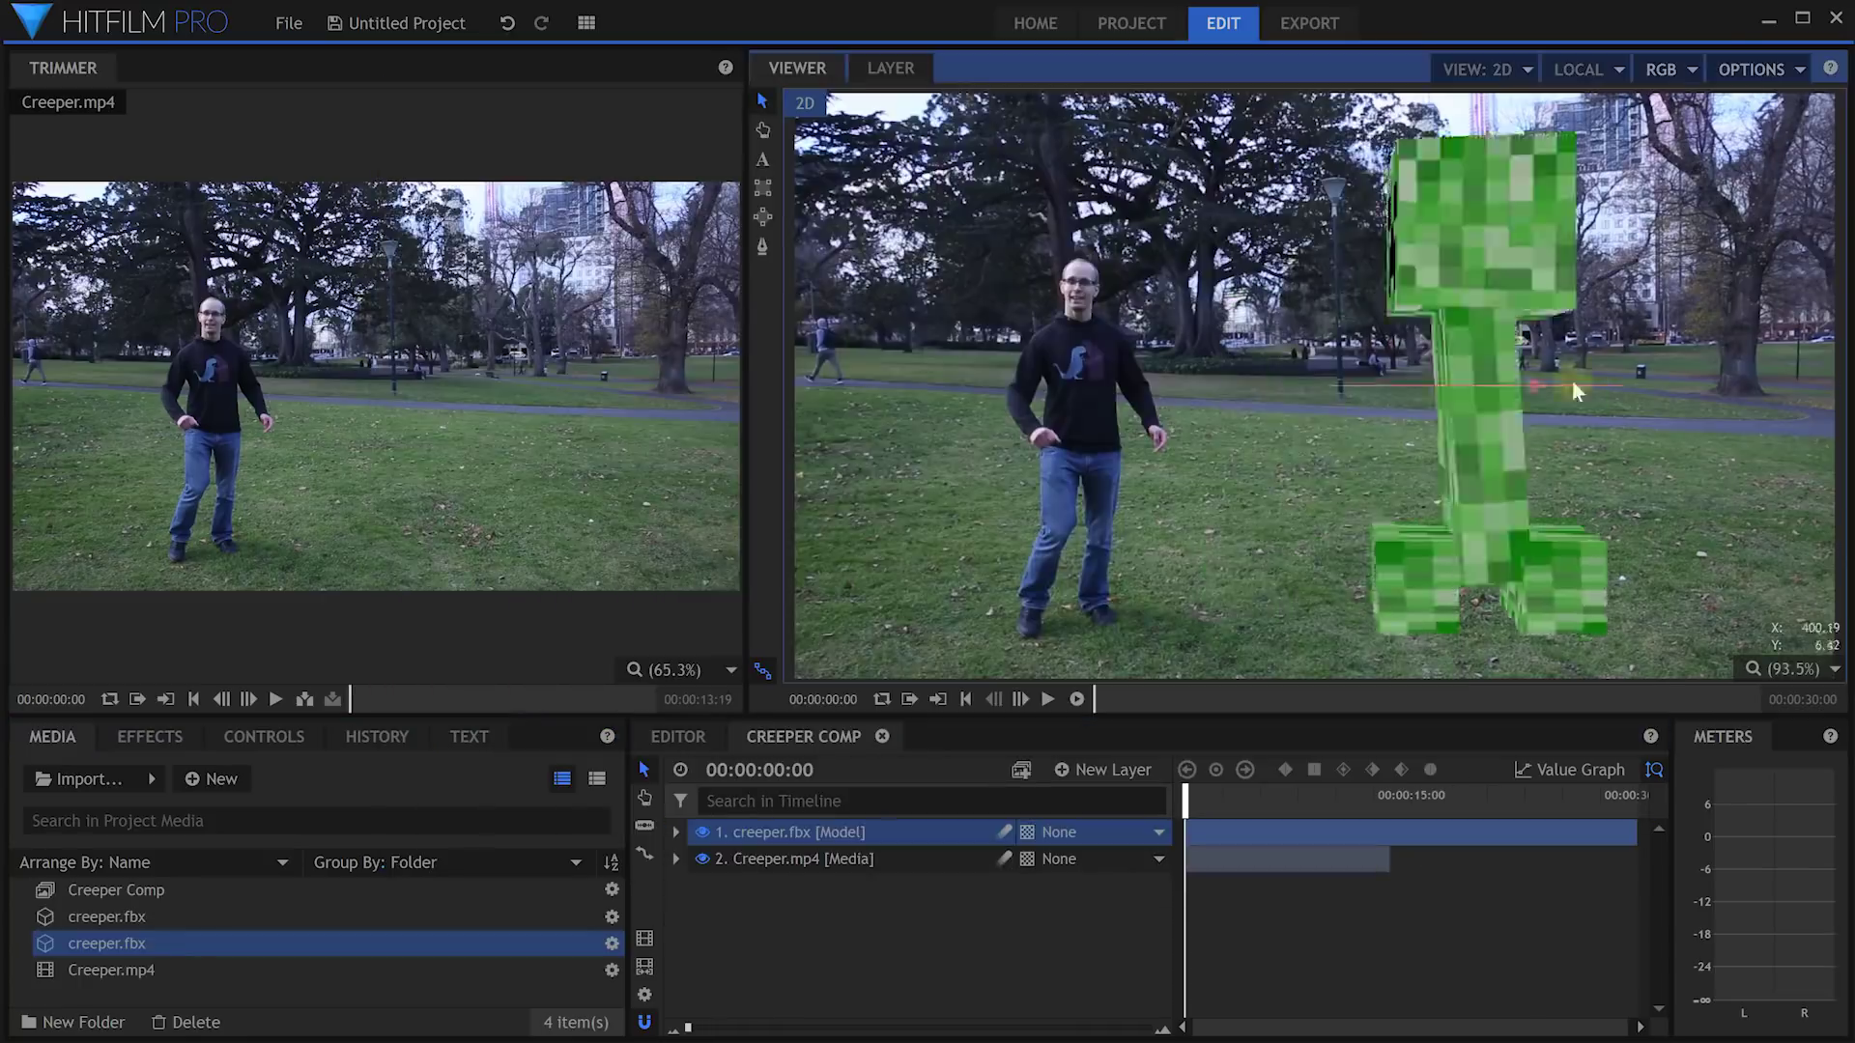
left_click_drag(1366, 387, 1699, 386)
key("space")
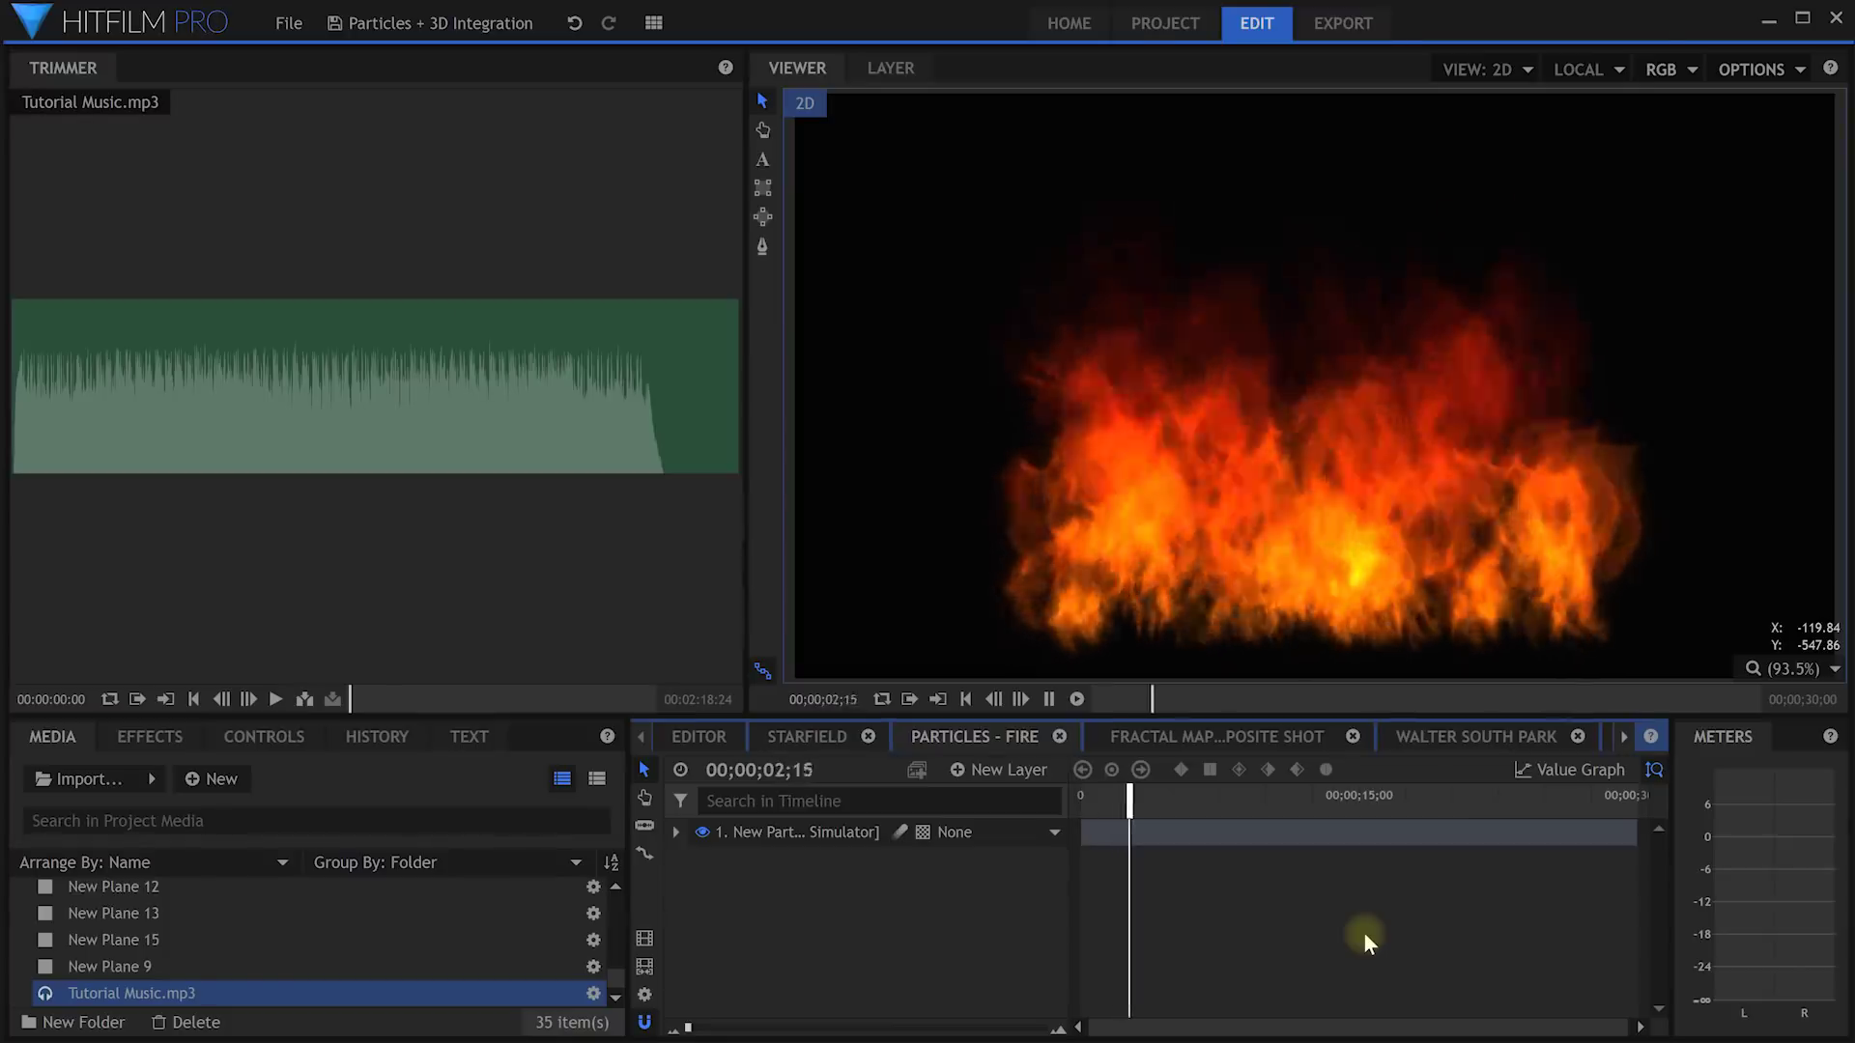
Step: Play the park and particle composites through to the FEEL THE BEAT animation
key("space")
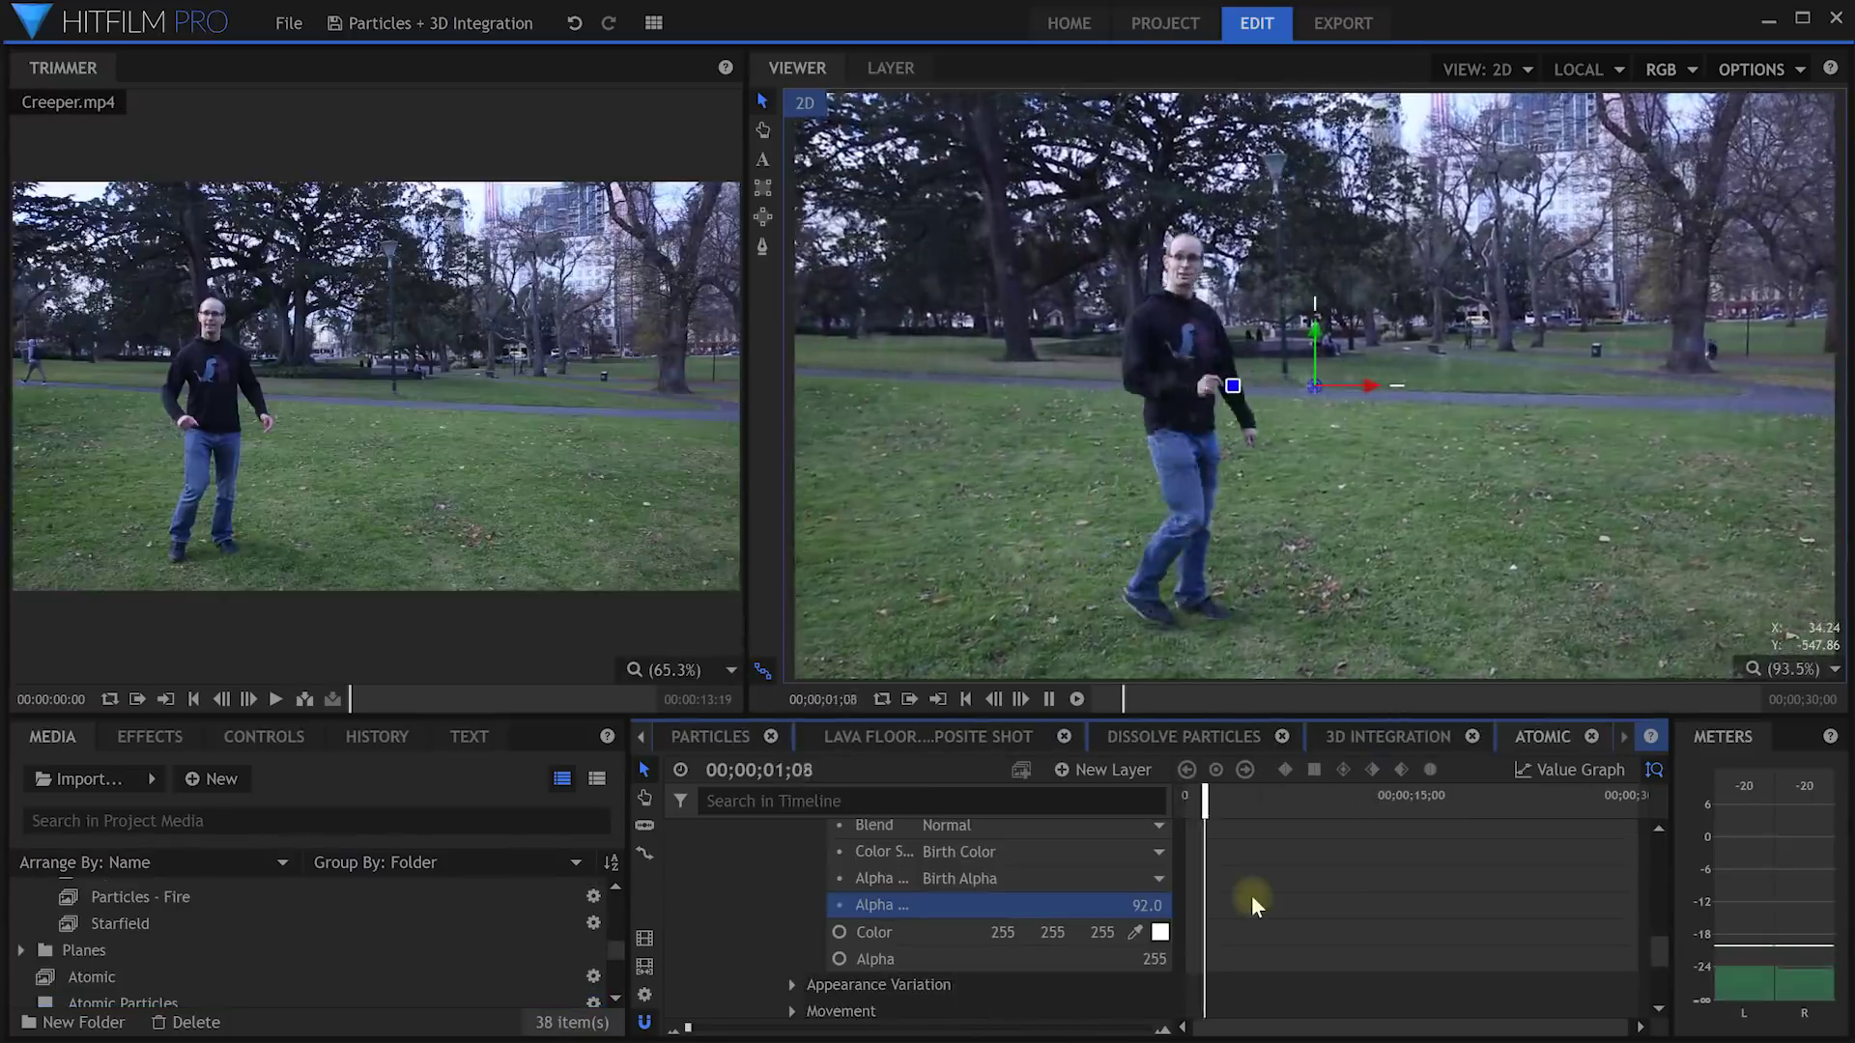
key("space")
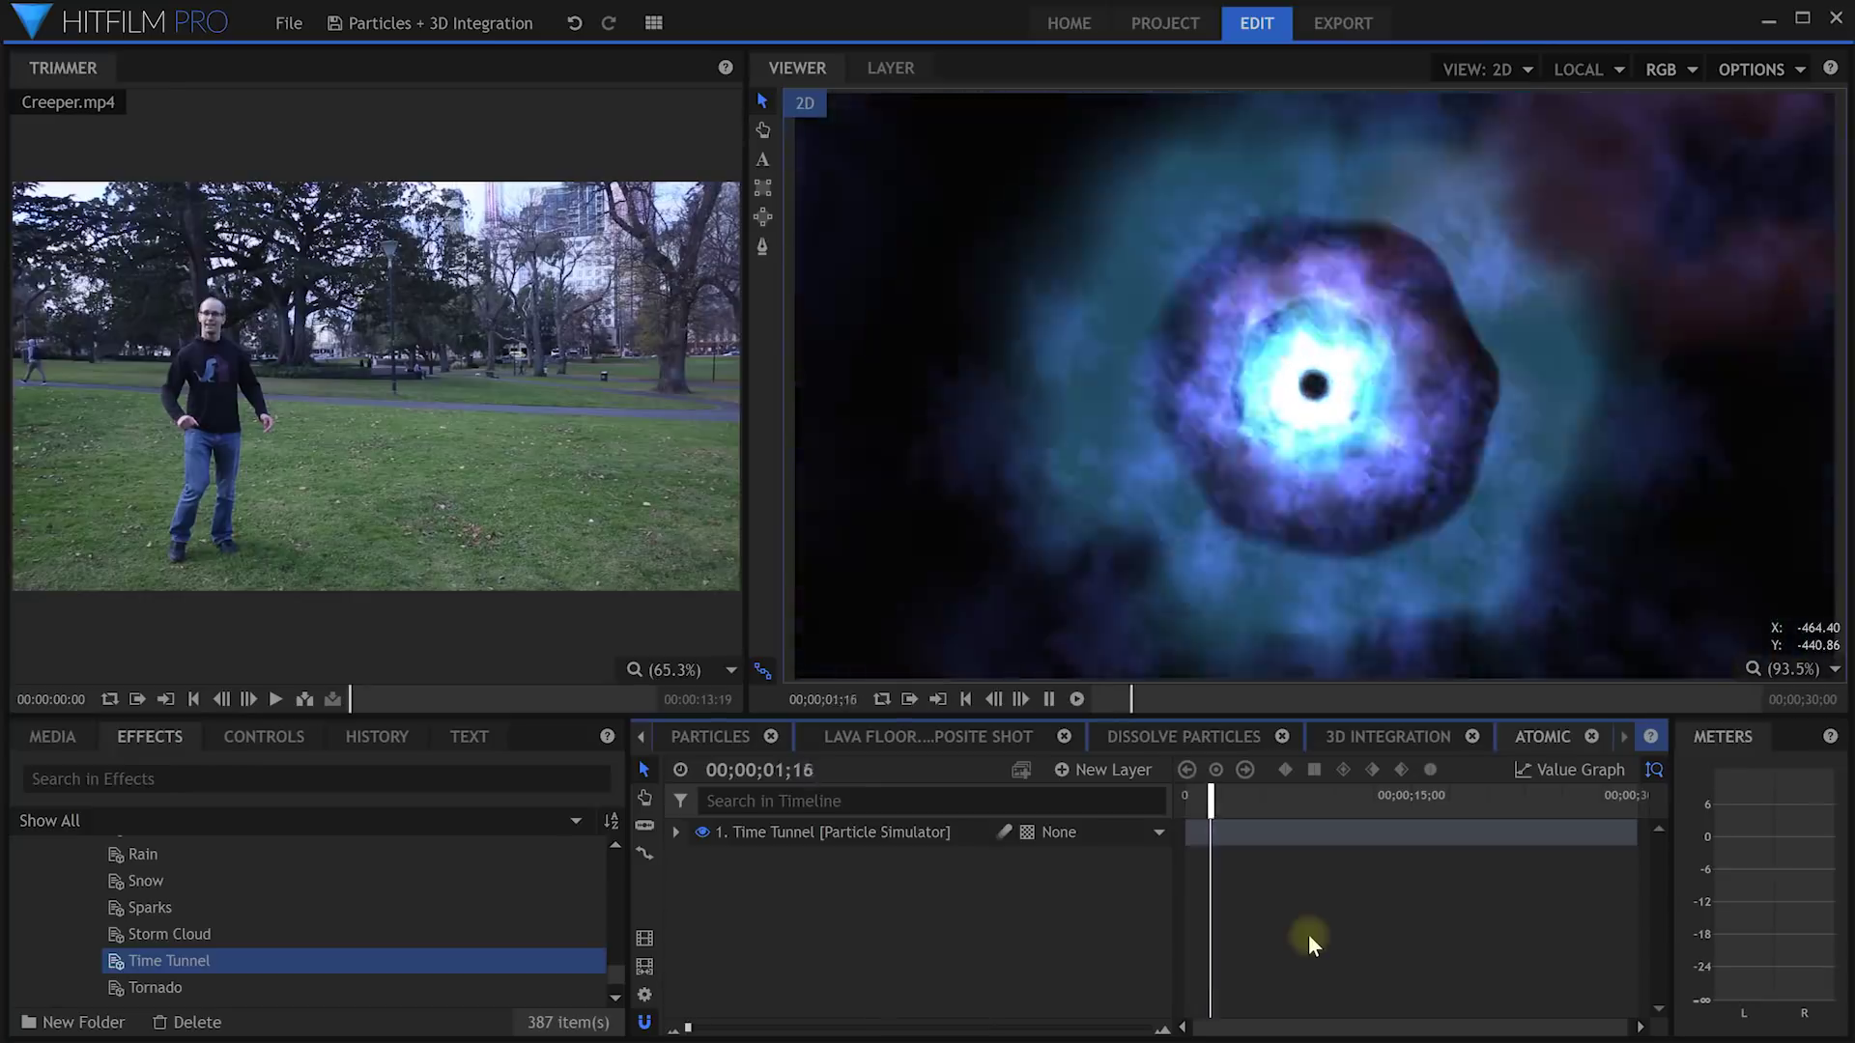
key("space")
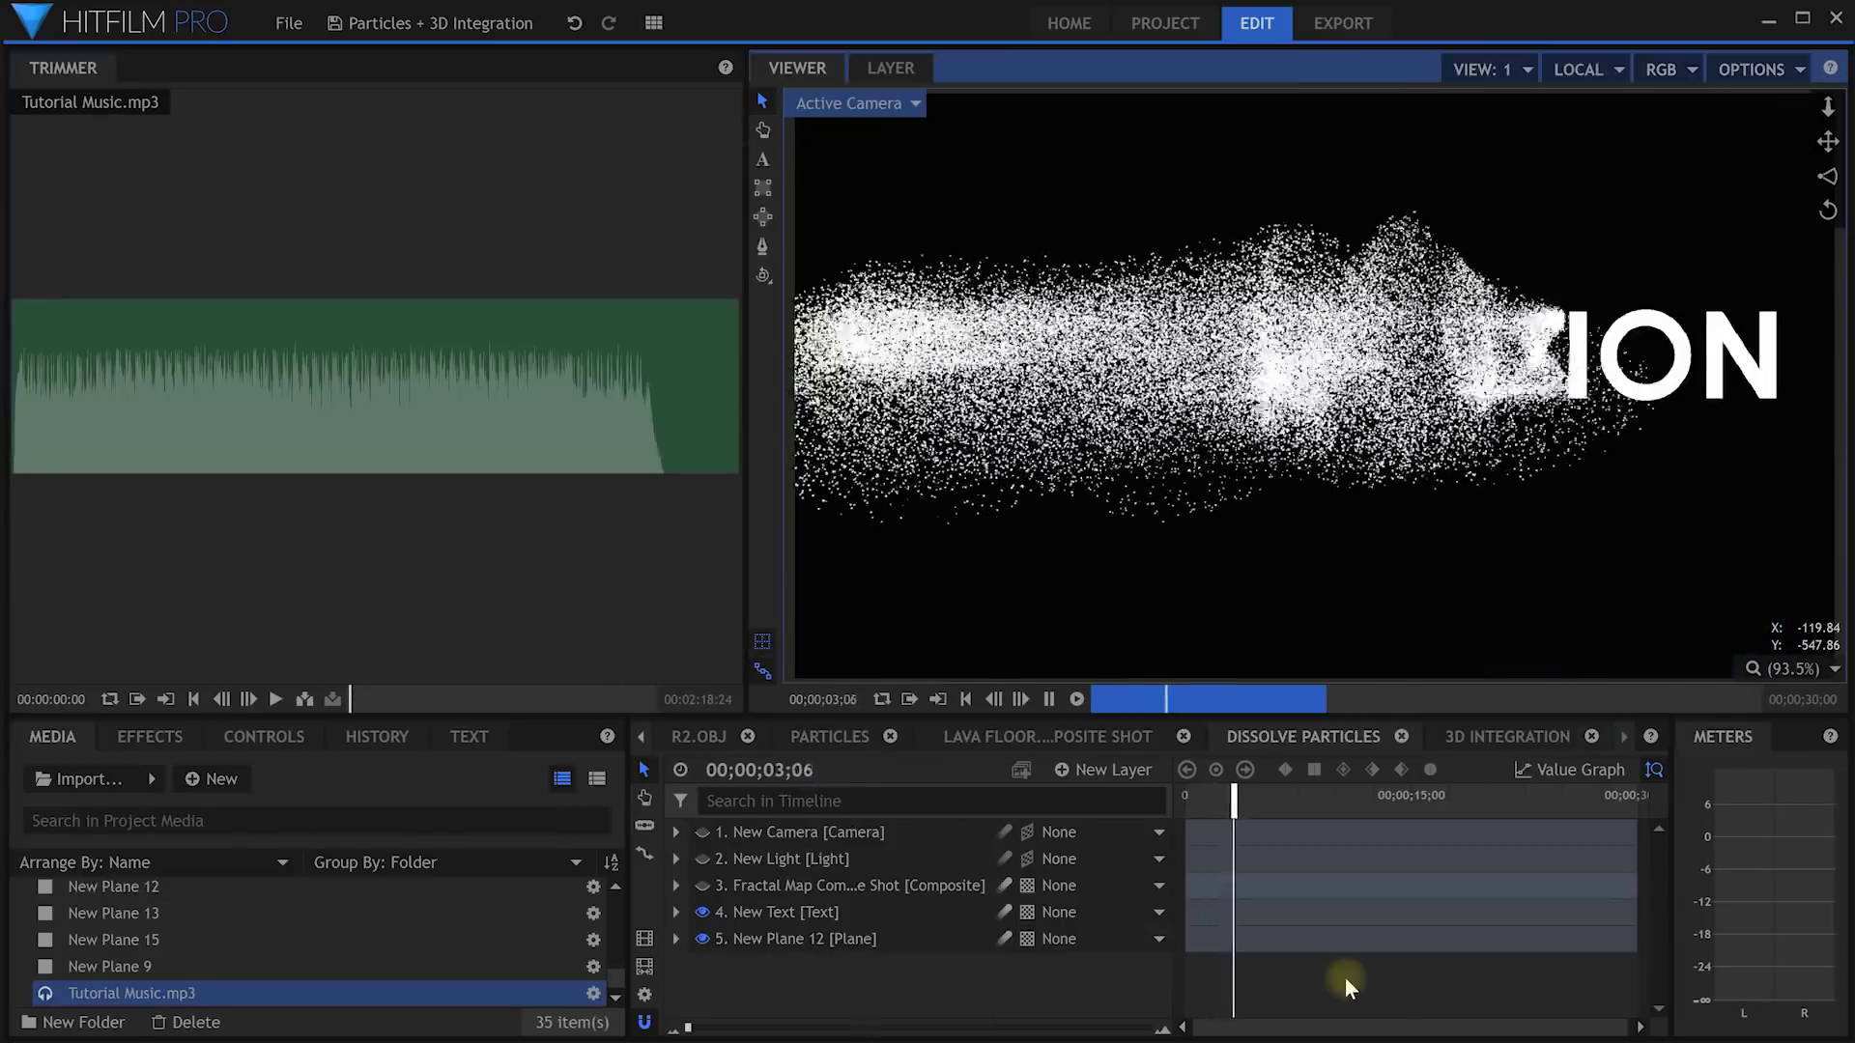
key("space")
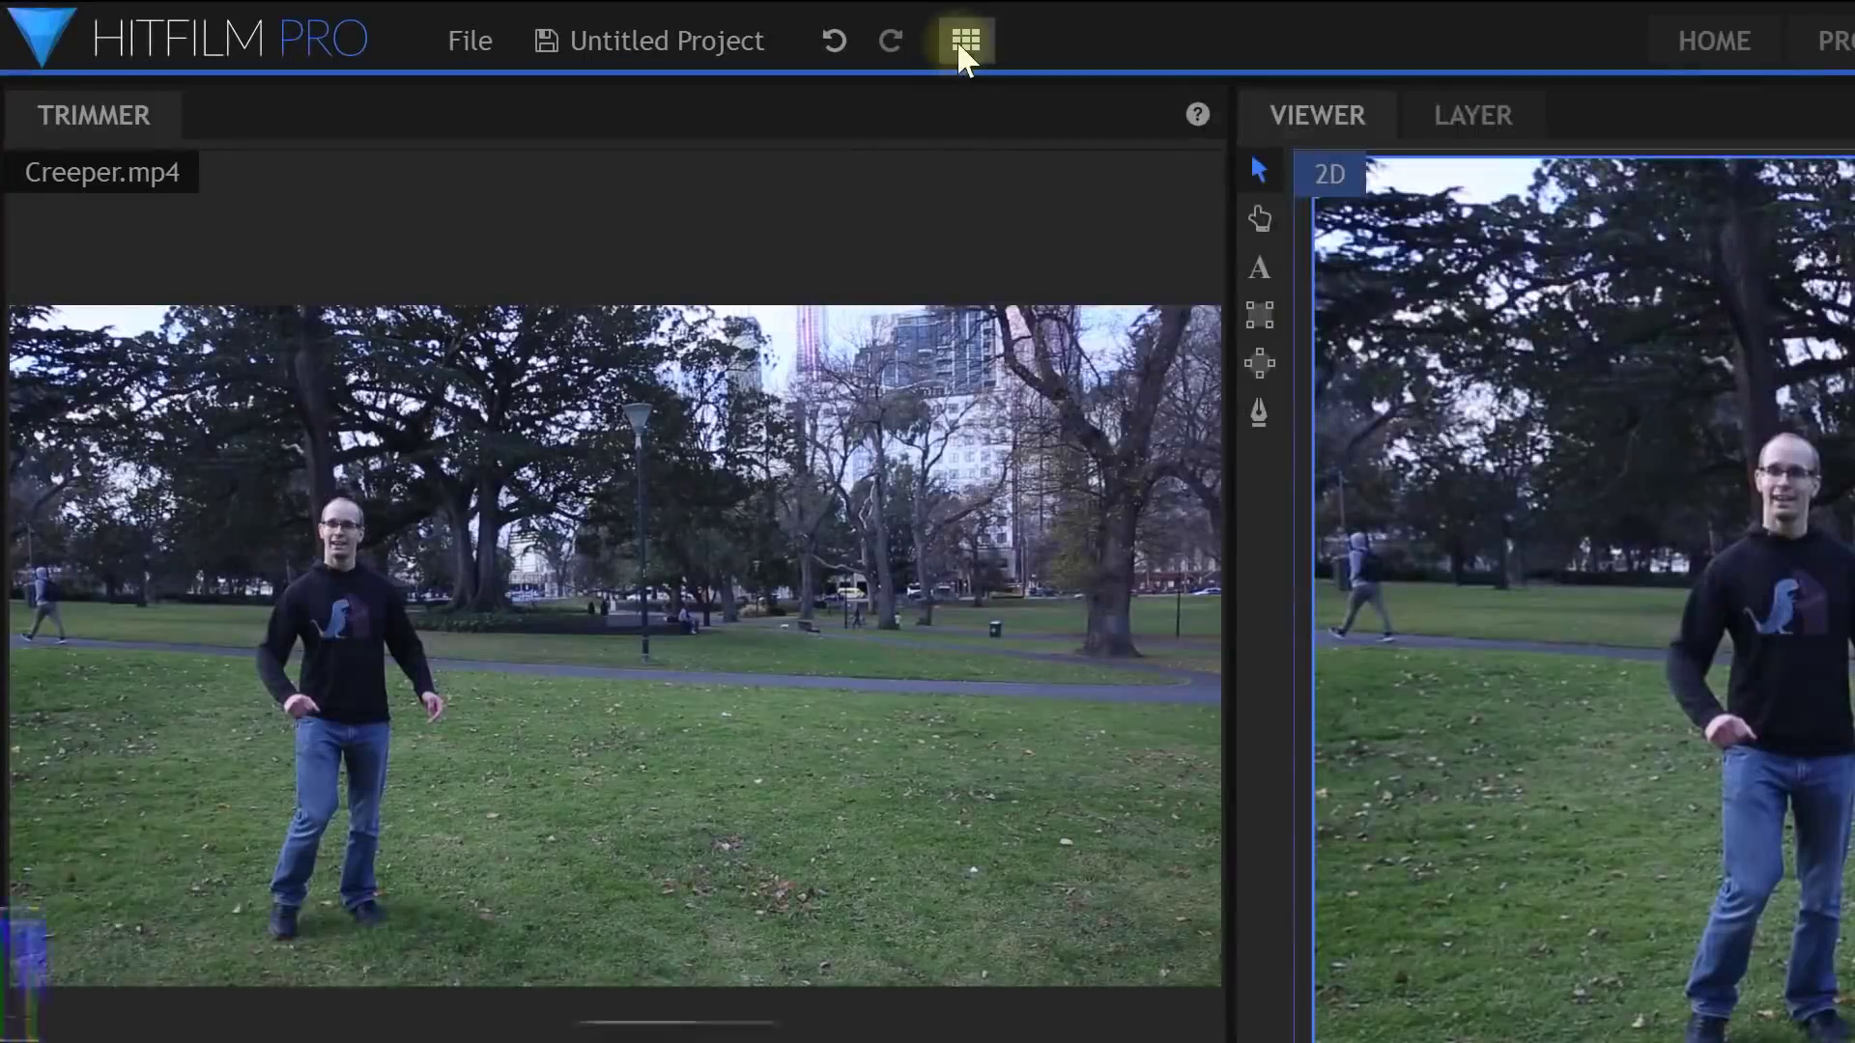
Step: Show the Scopes panel and apply a Curves effect to the Creeper clip
left_click(963, 41)
left_click(1157, 456)
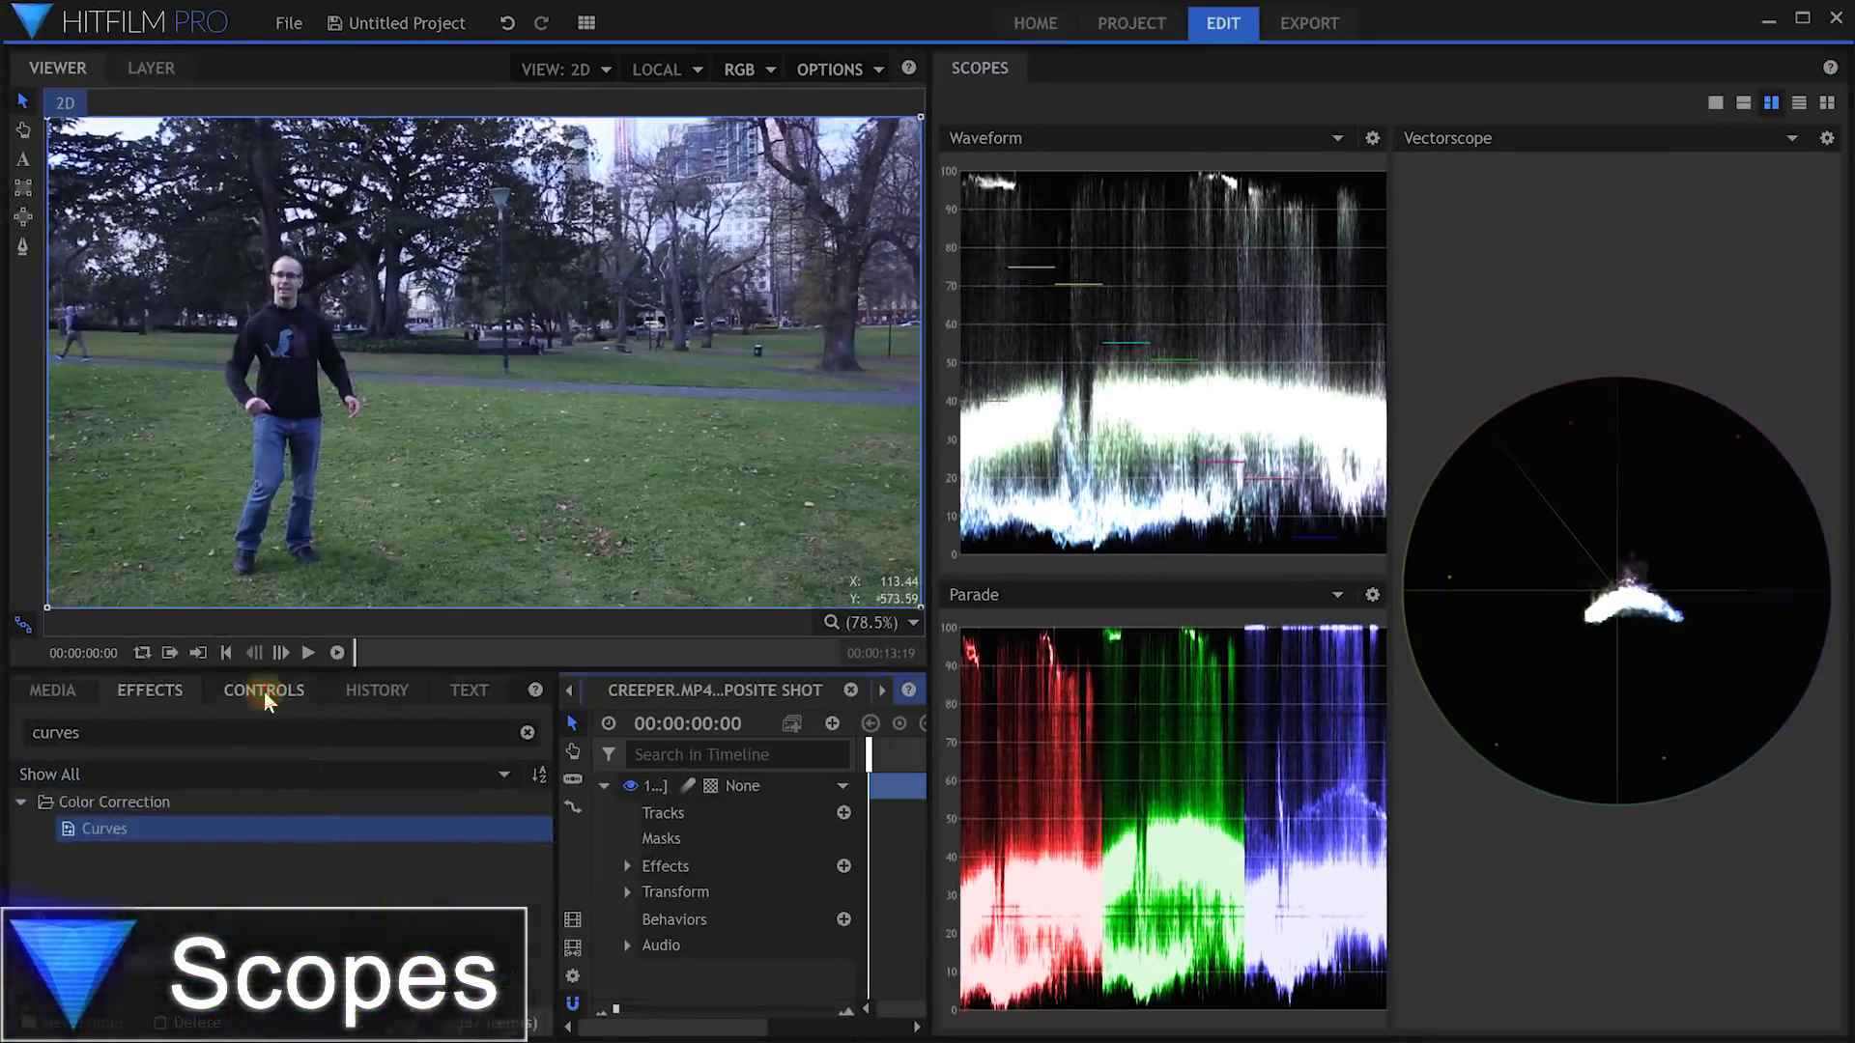
left_click_drag(91, 828, 483, 908)
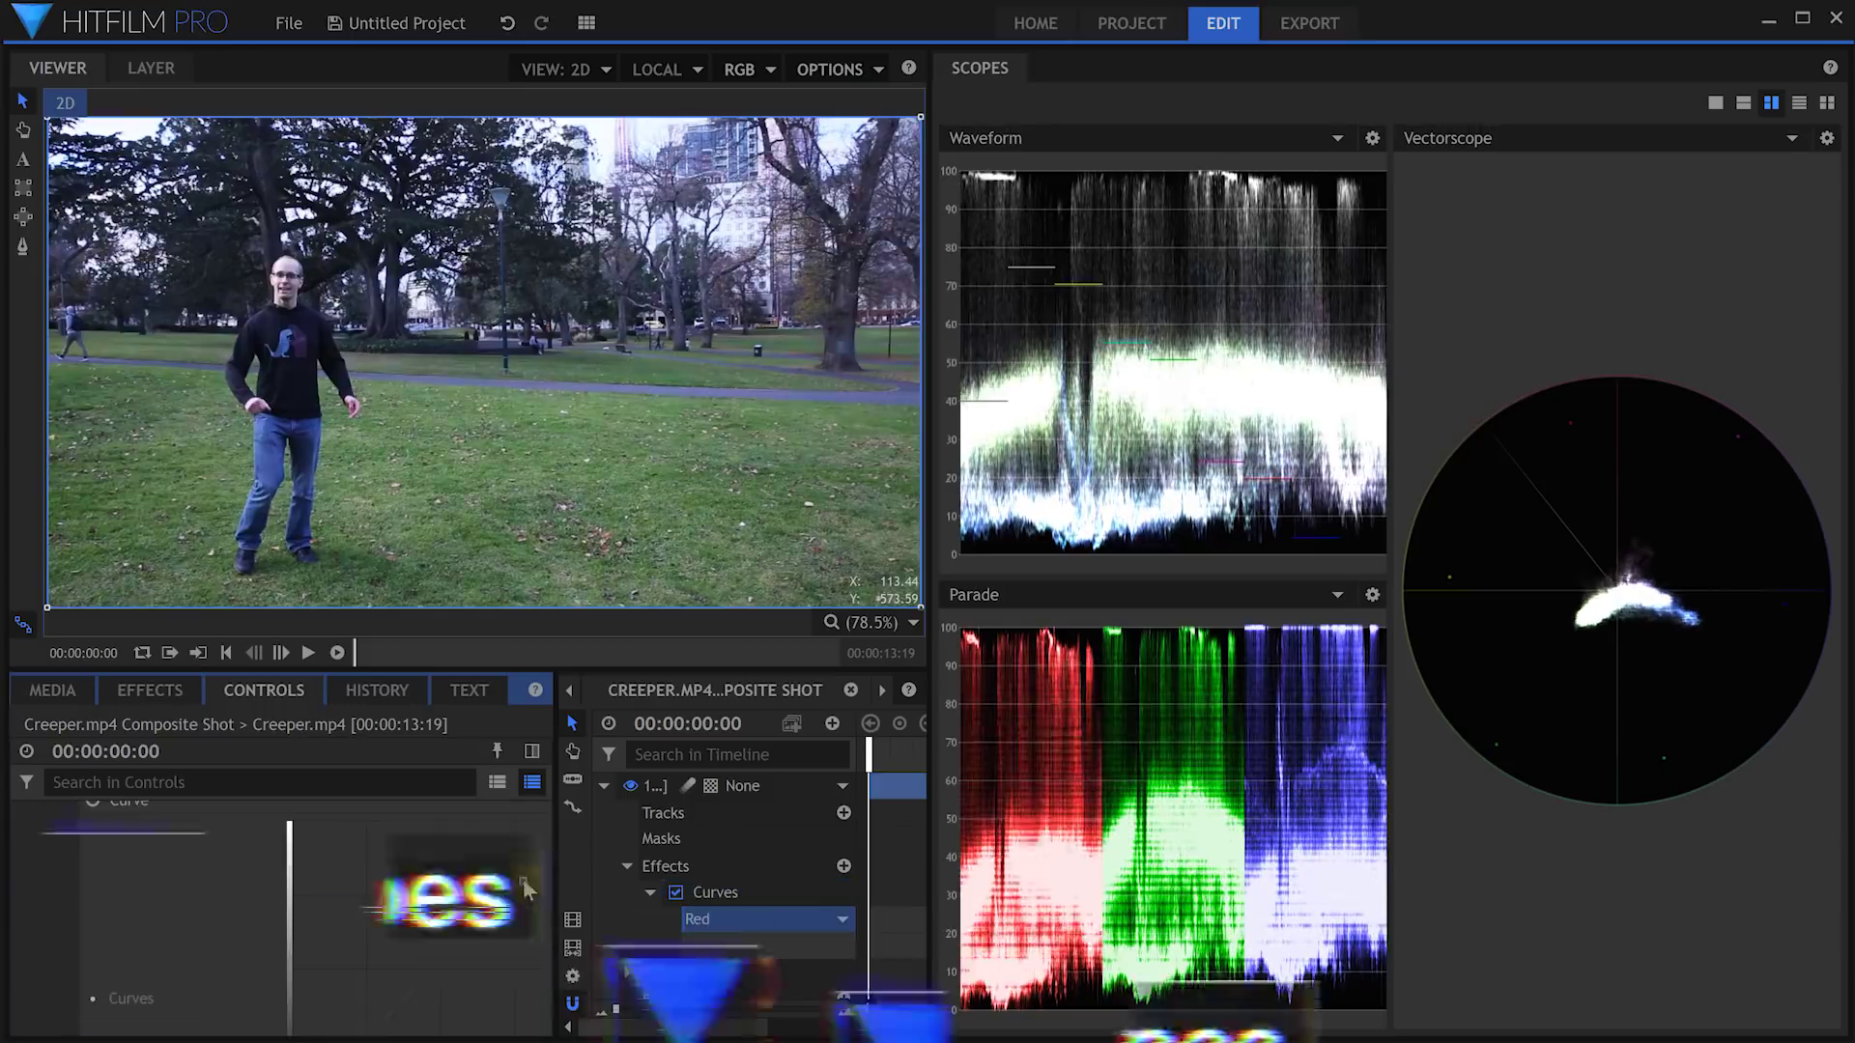
Step: Switch Curves to the Green channel and drag a curve point to shift colours
scroll(471, 929, "up", 3)
left_click(483, 944)
left_click(464, 1012)
scroll(518, 878, "down", 3)
left_click(440, 958)
mouse_move(516, 876)
left_mouse_down()
mouse_move(442, 958)
mouse_move(505, 866)
left_mouse_up()
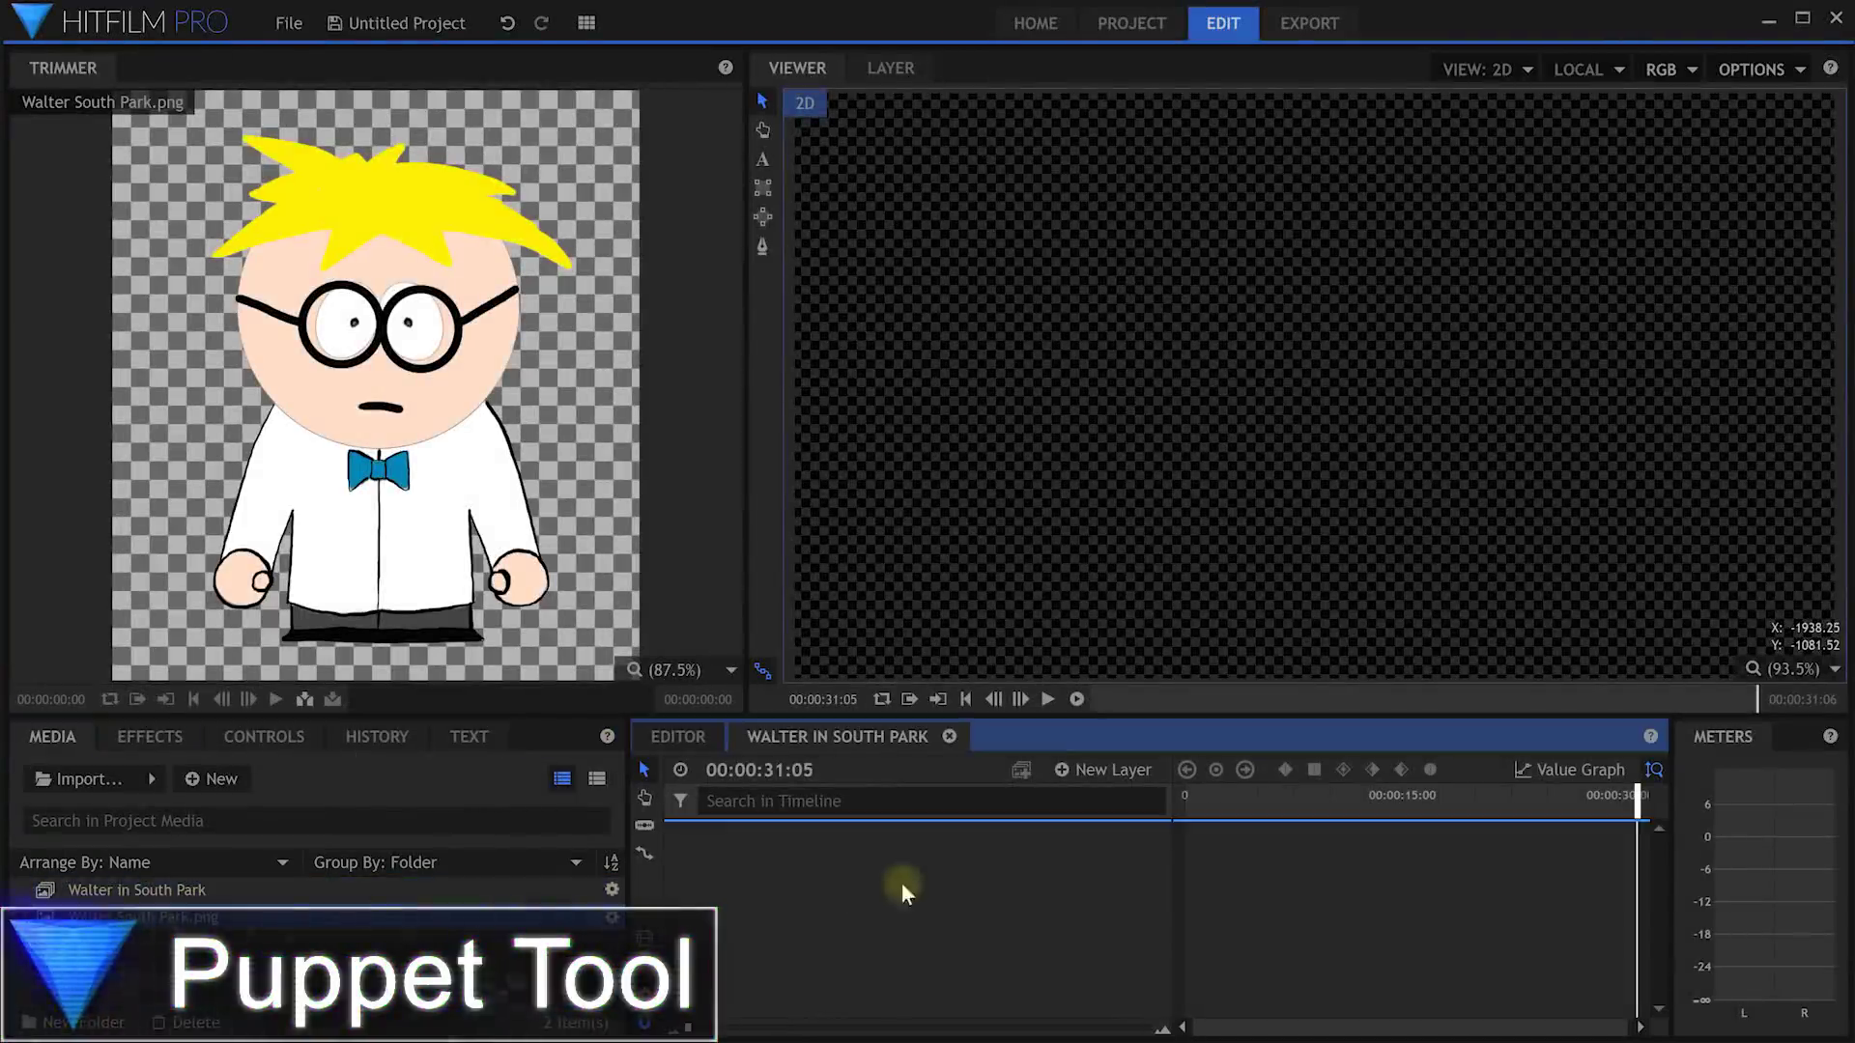
Step: Apply Puppet to the Walter layer, generate its mesh, then drag the hand and waist pins
left_click(150, 736)
left_click_drag(207, 874, 855, 836)
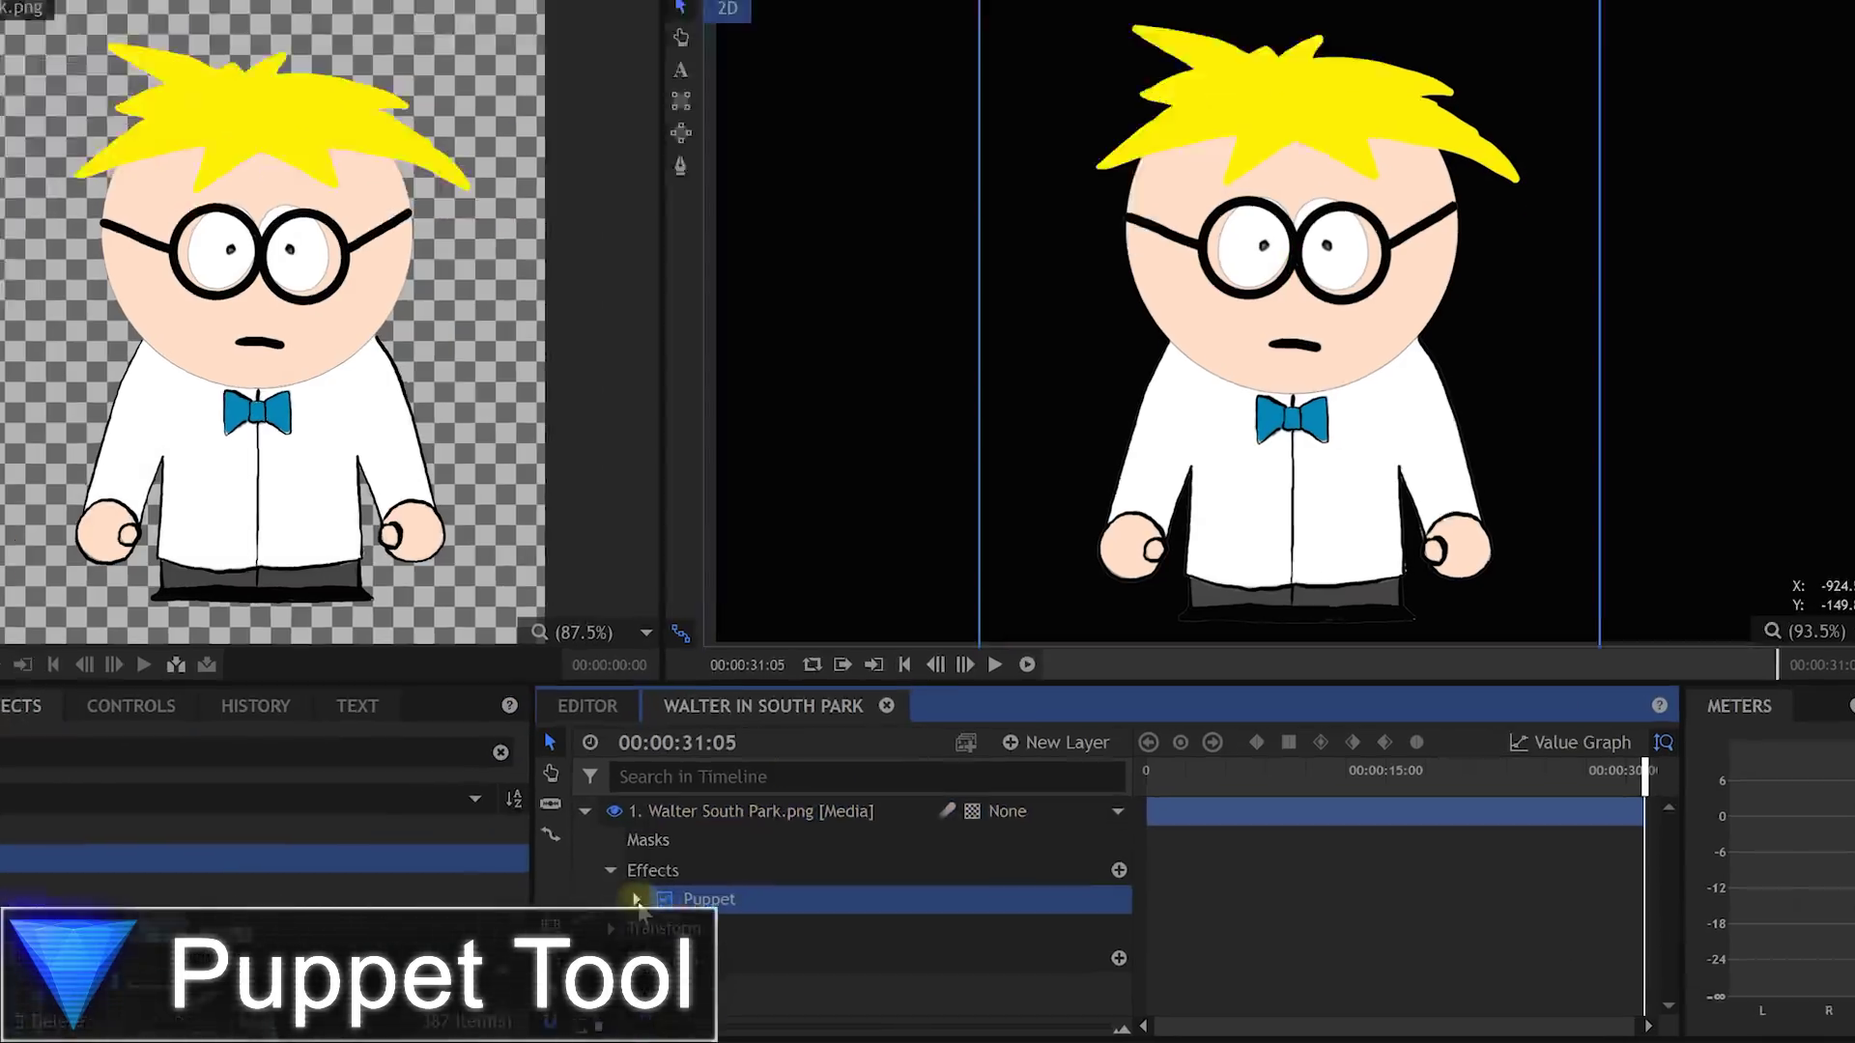
left_click(722, 912)
left_click(842, 872)
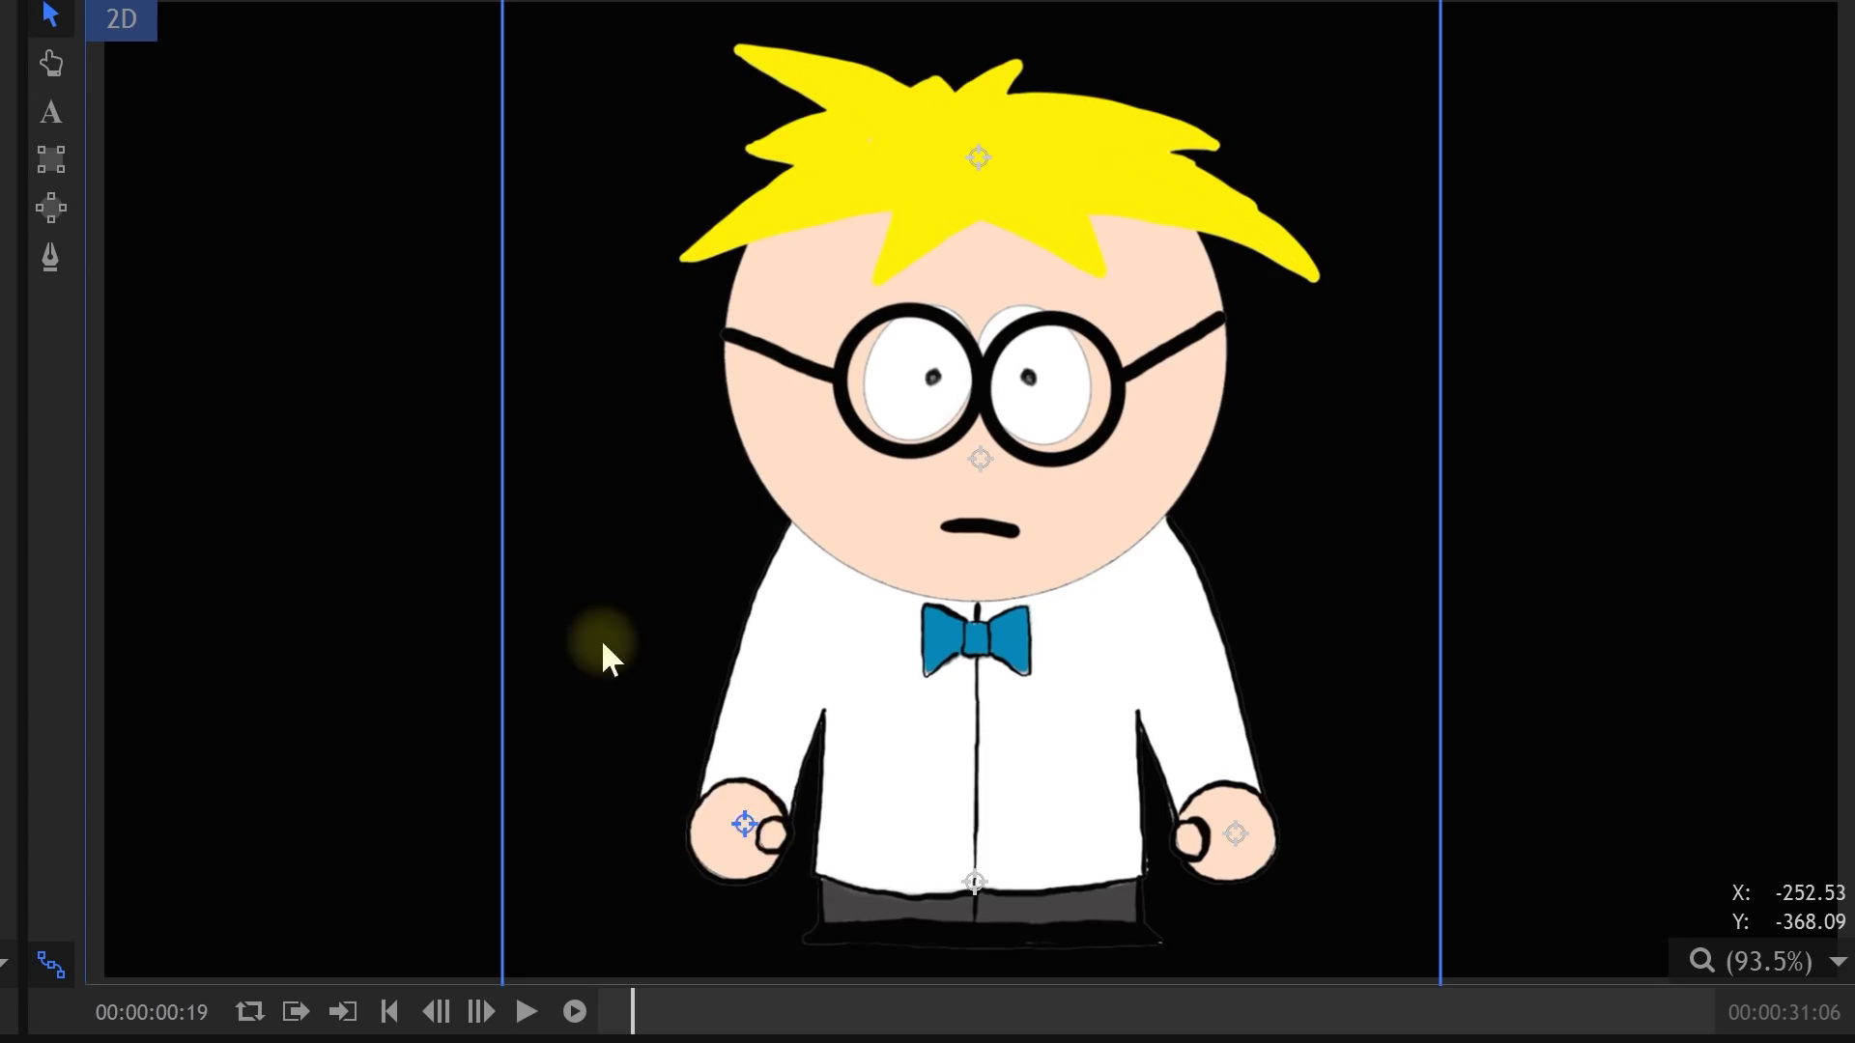
left_click_drag(603, 644, 582, 630)
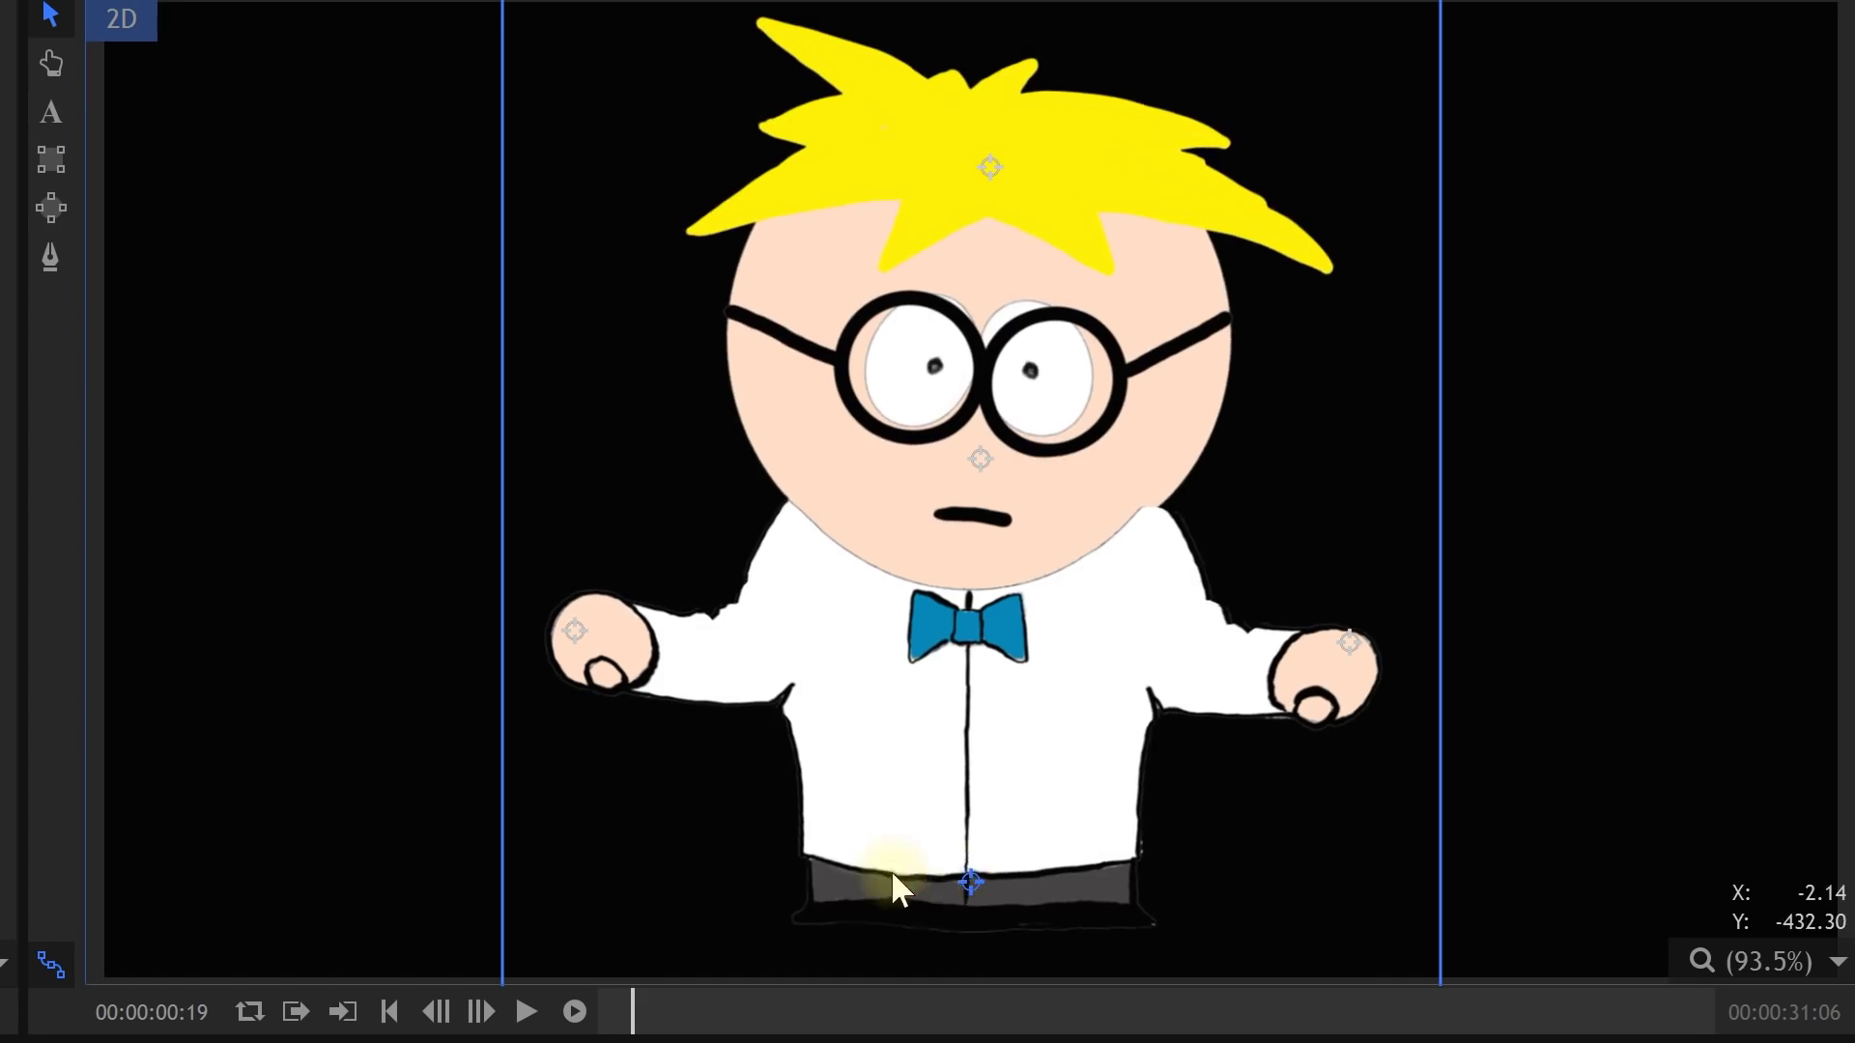
left_click_drag(993, 854, 977, 580)
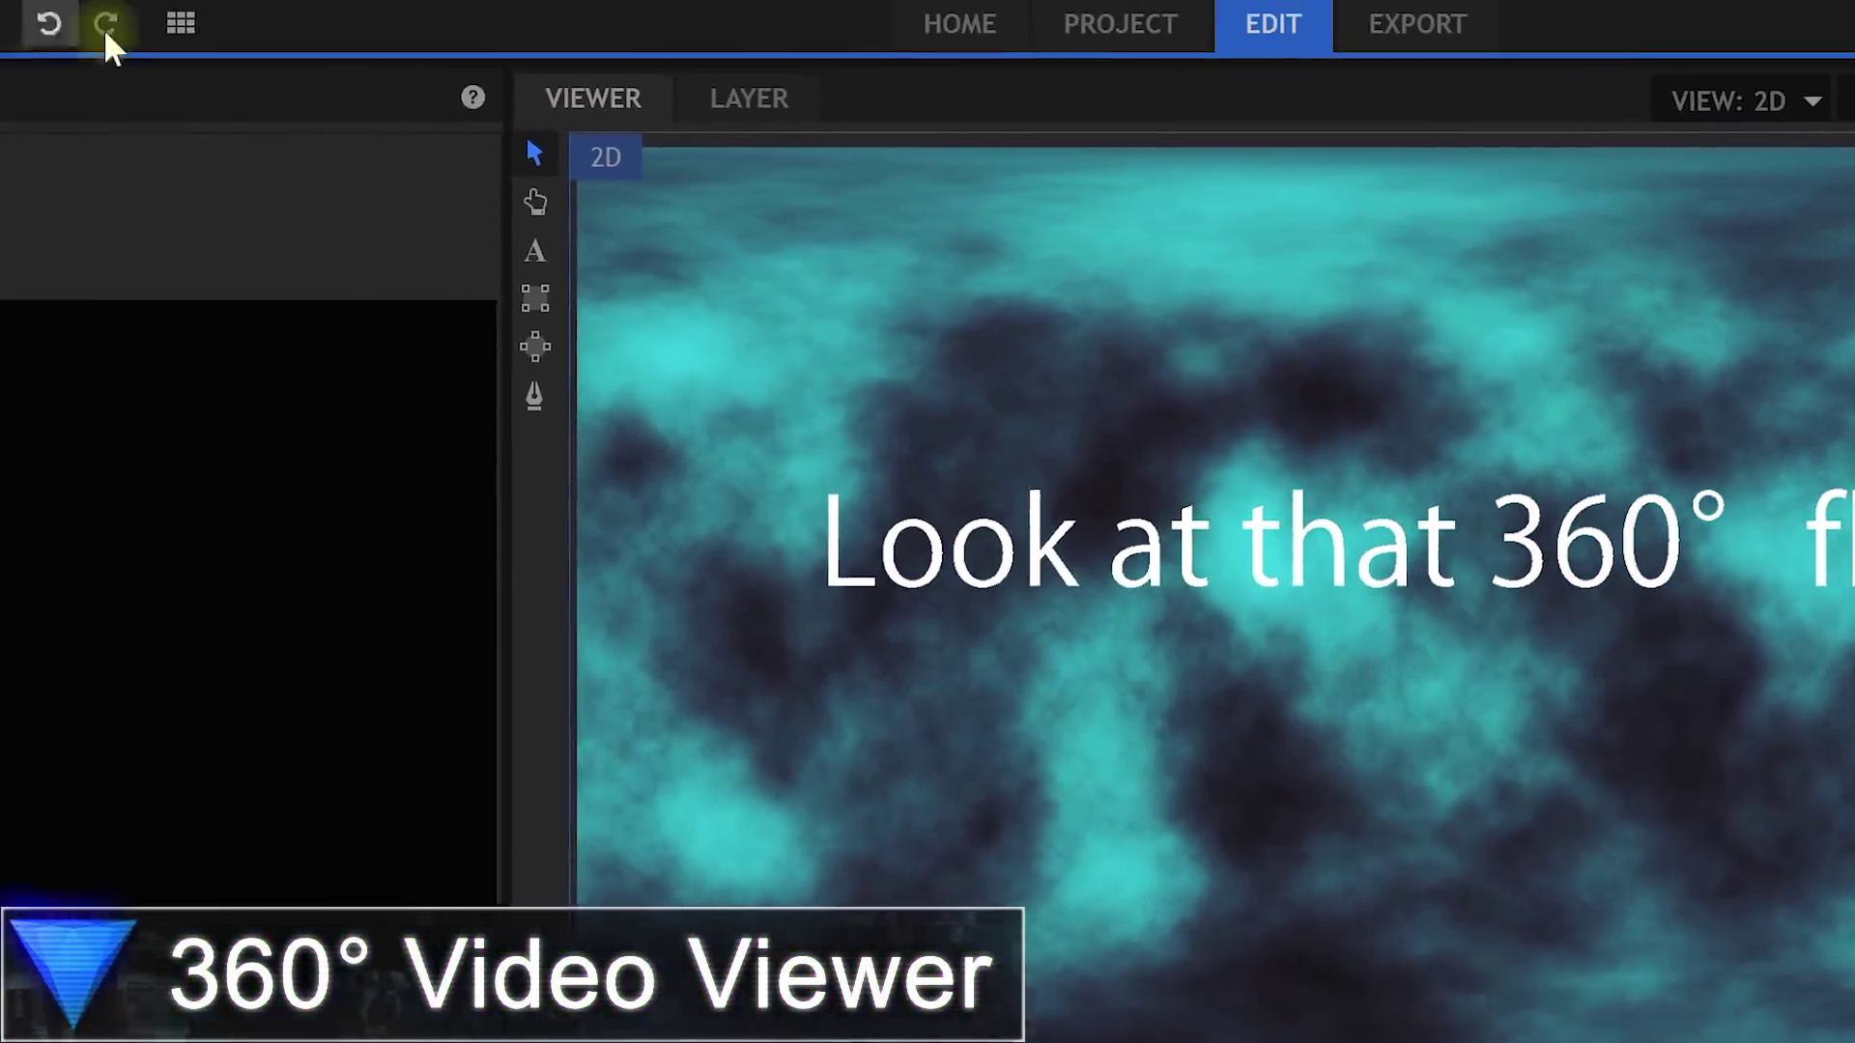
Step: Add the 360 Viewer panel, play the video, and drag to look around the sphere
left_click(178, 26)
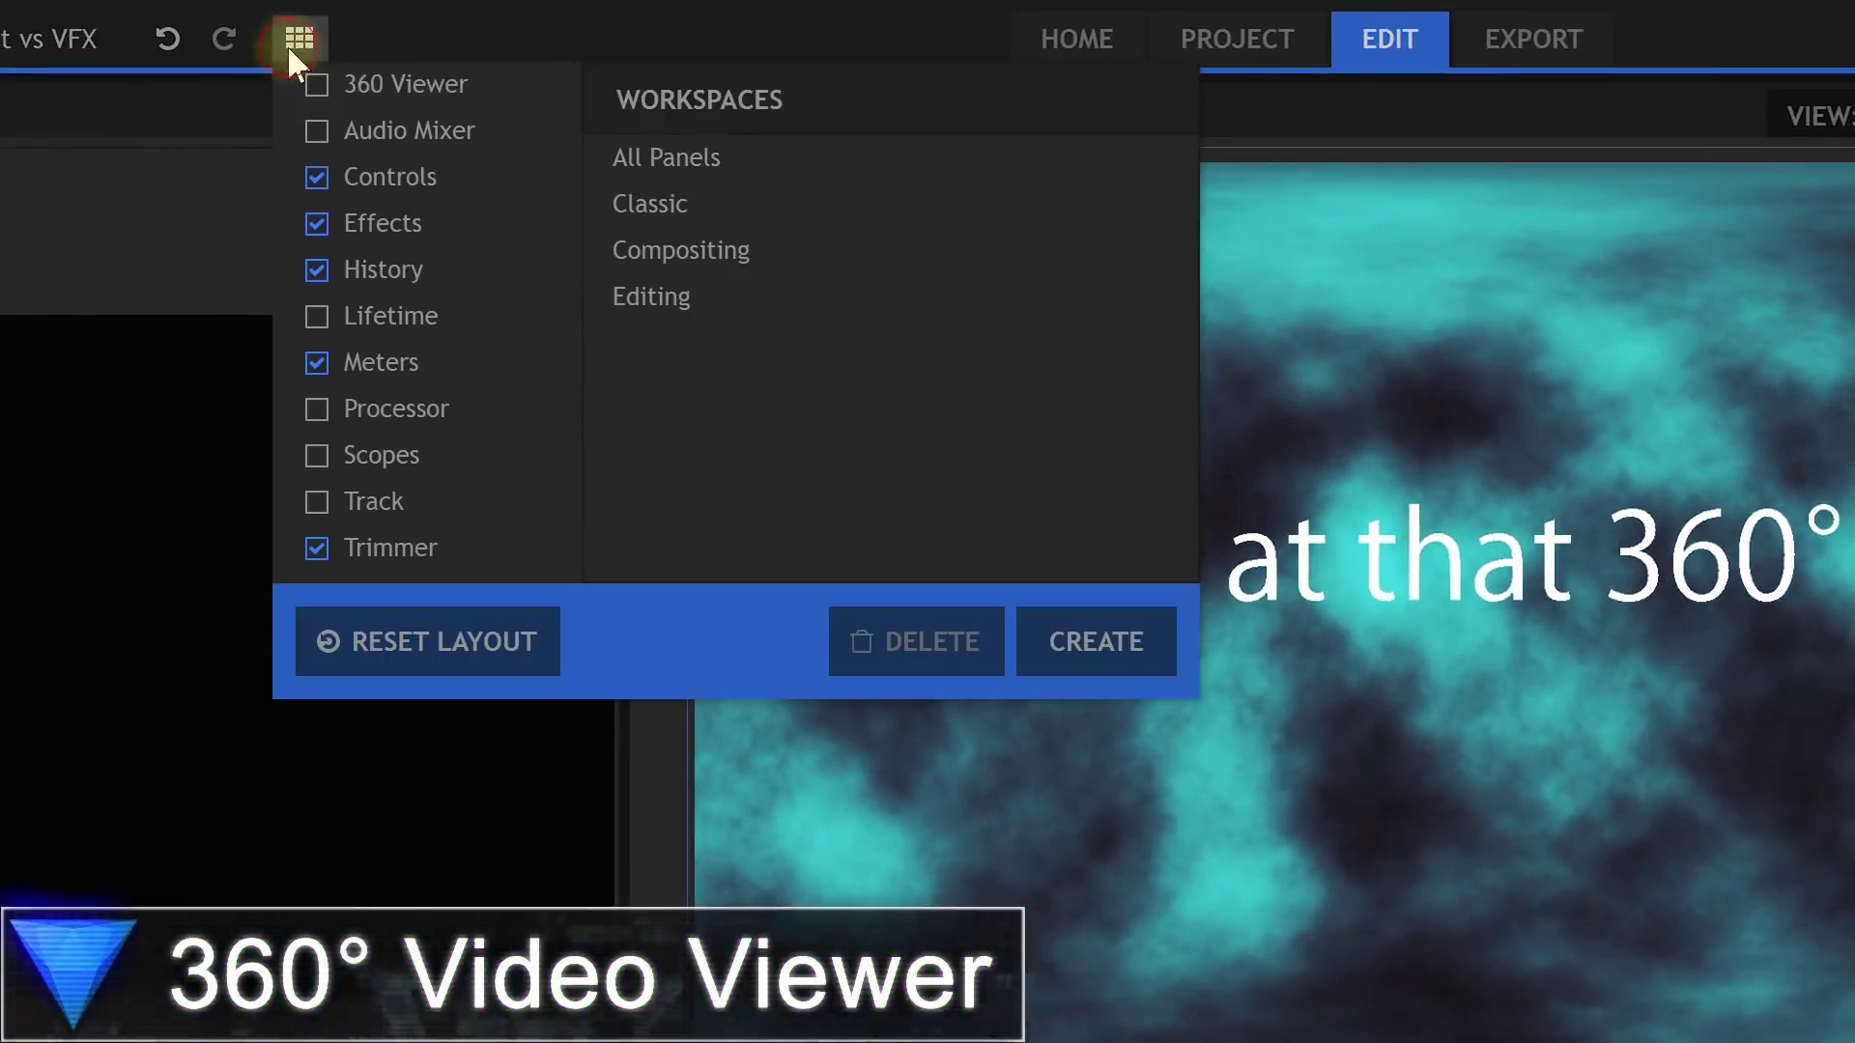
left_click(537, 93)
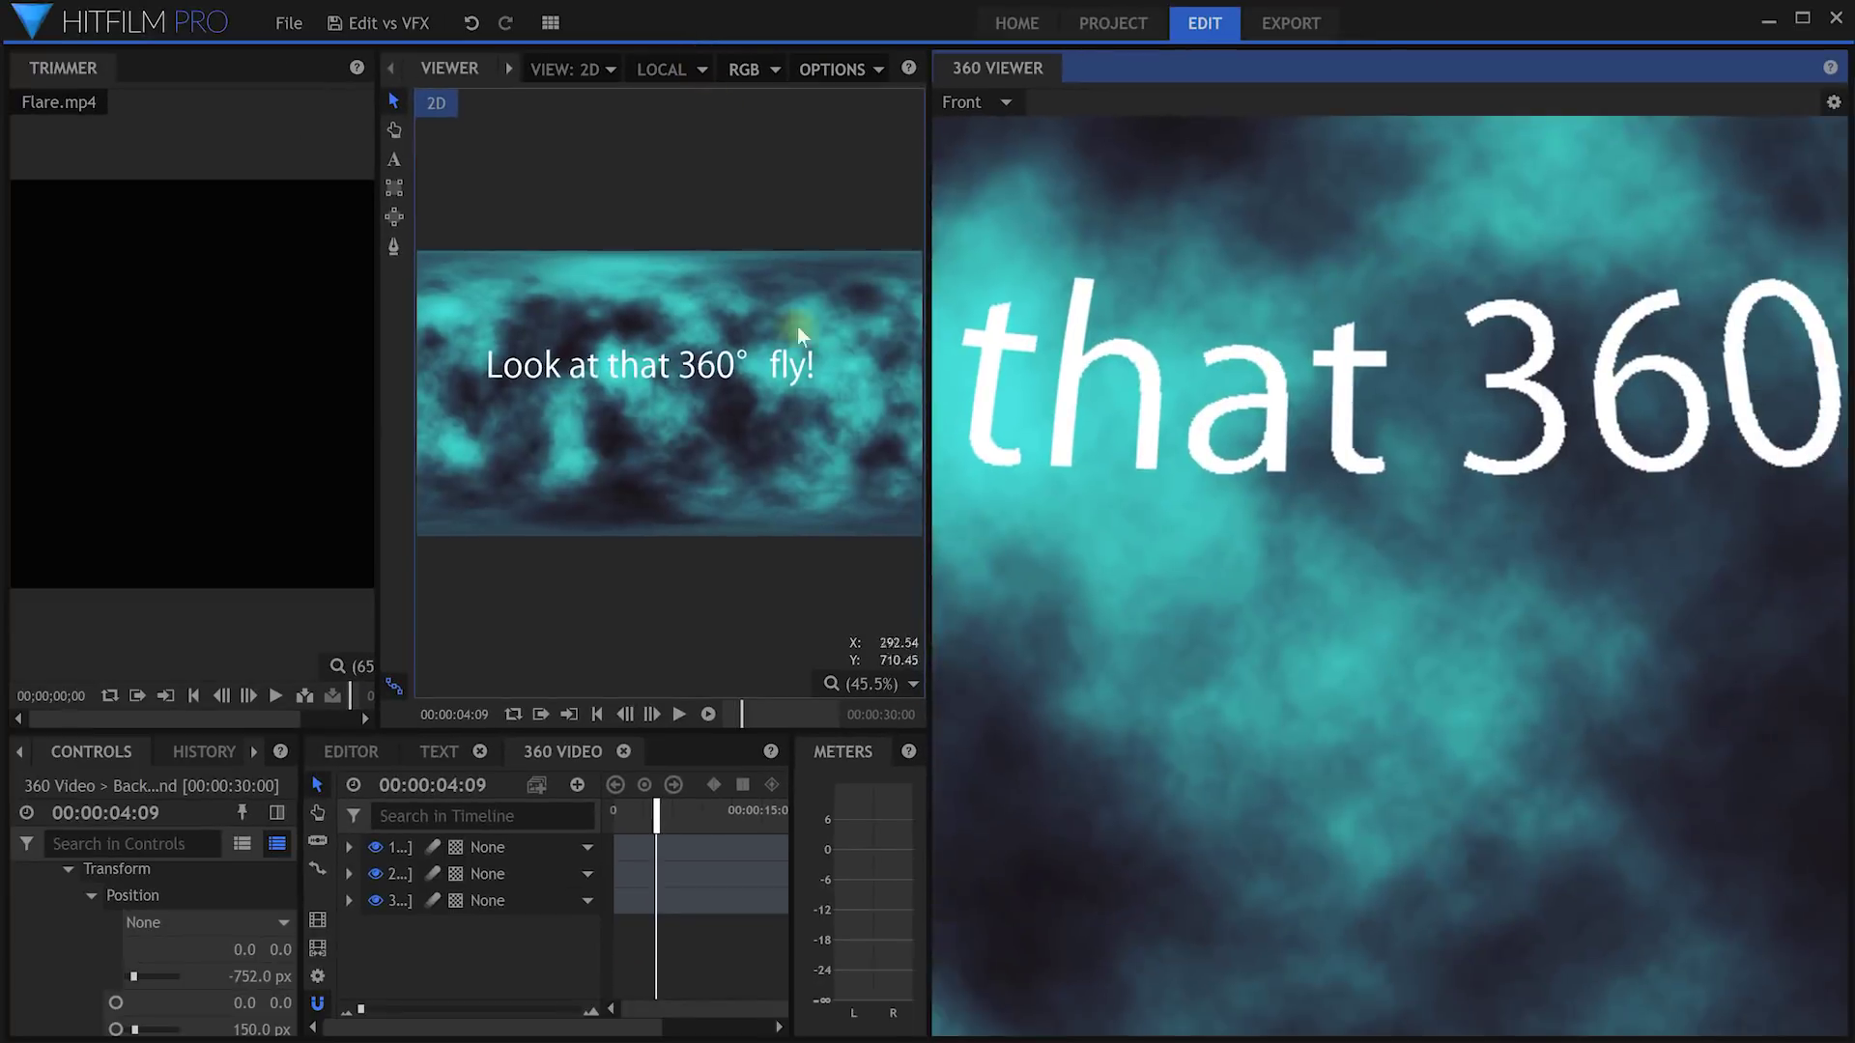
key("space")
left_click_drag(1349, 518, 251, 510)
scroll(1391, 536, "down", 3)
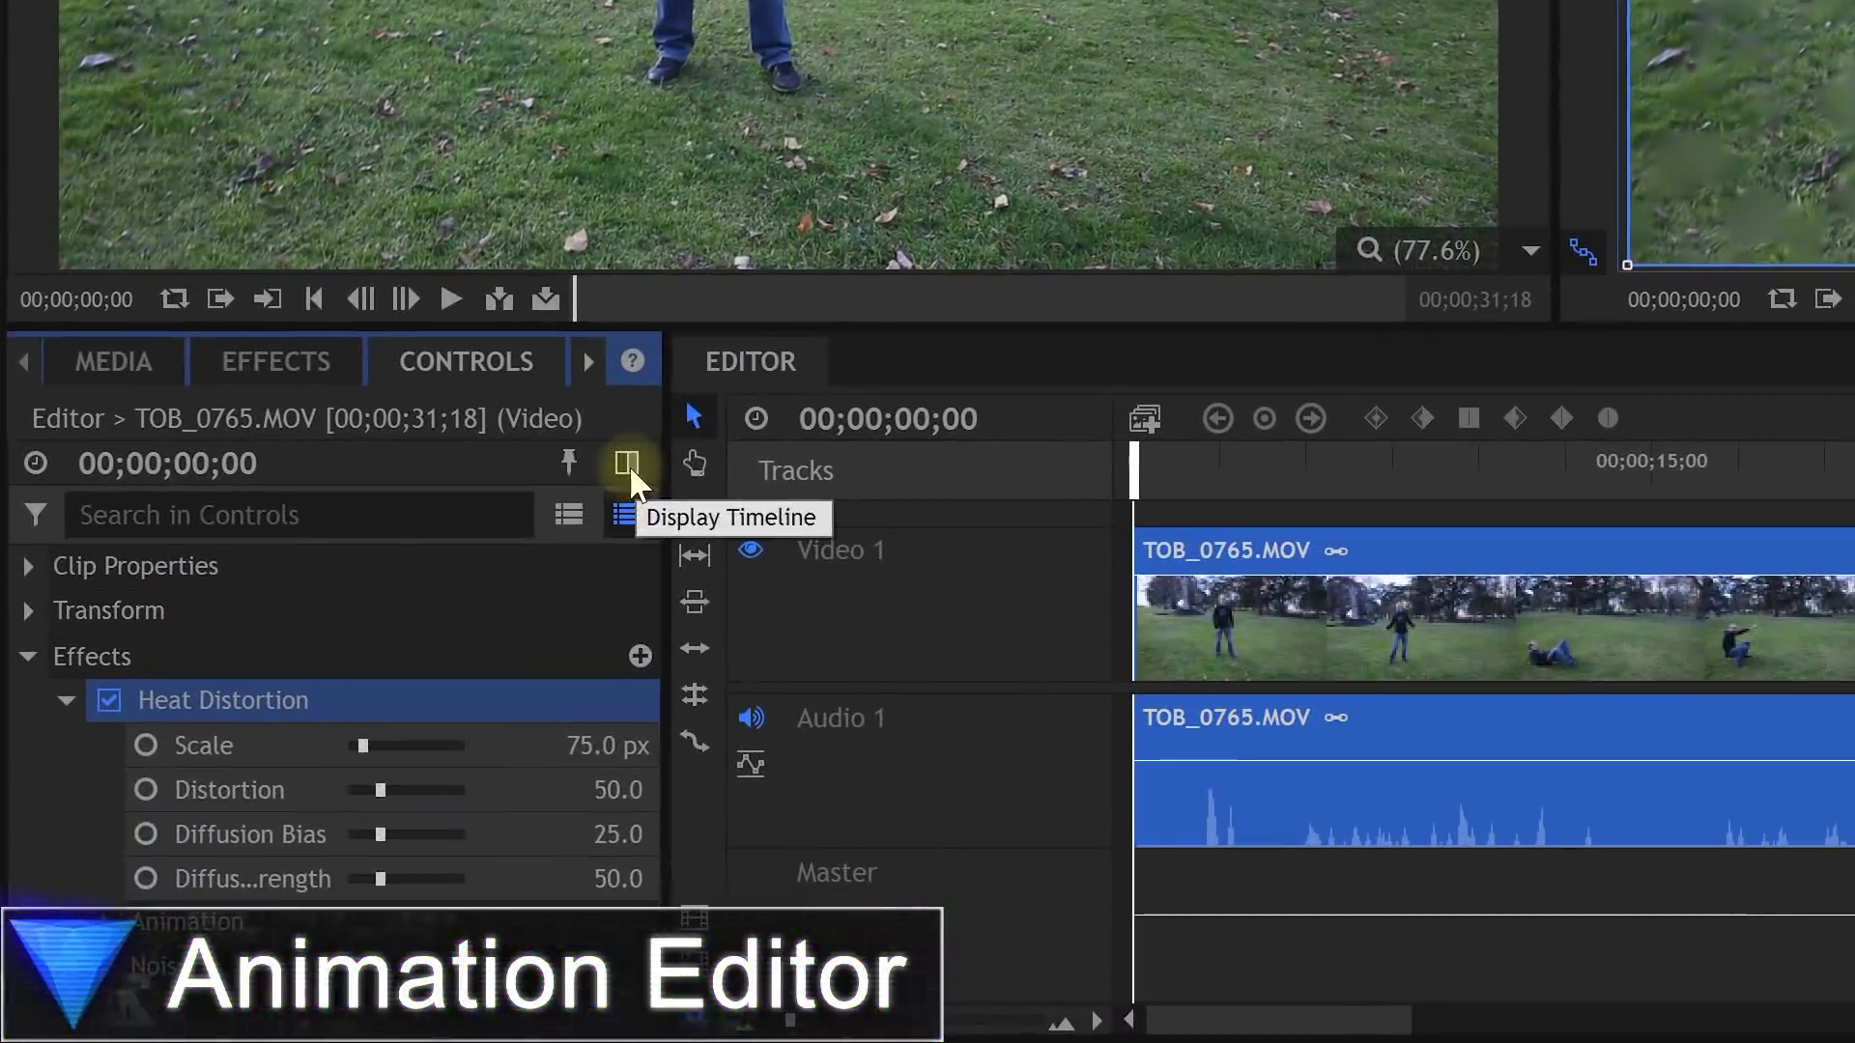
Step: Show the keyframe timeline and key Heat Distortion's Distortion at 0 at the start
left_click(629, 466)
left_click_drag(664, 521, 1850, 560)
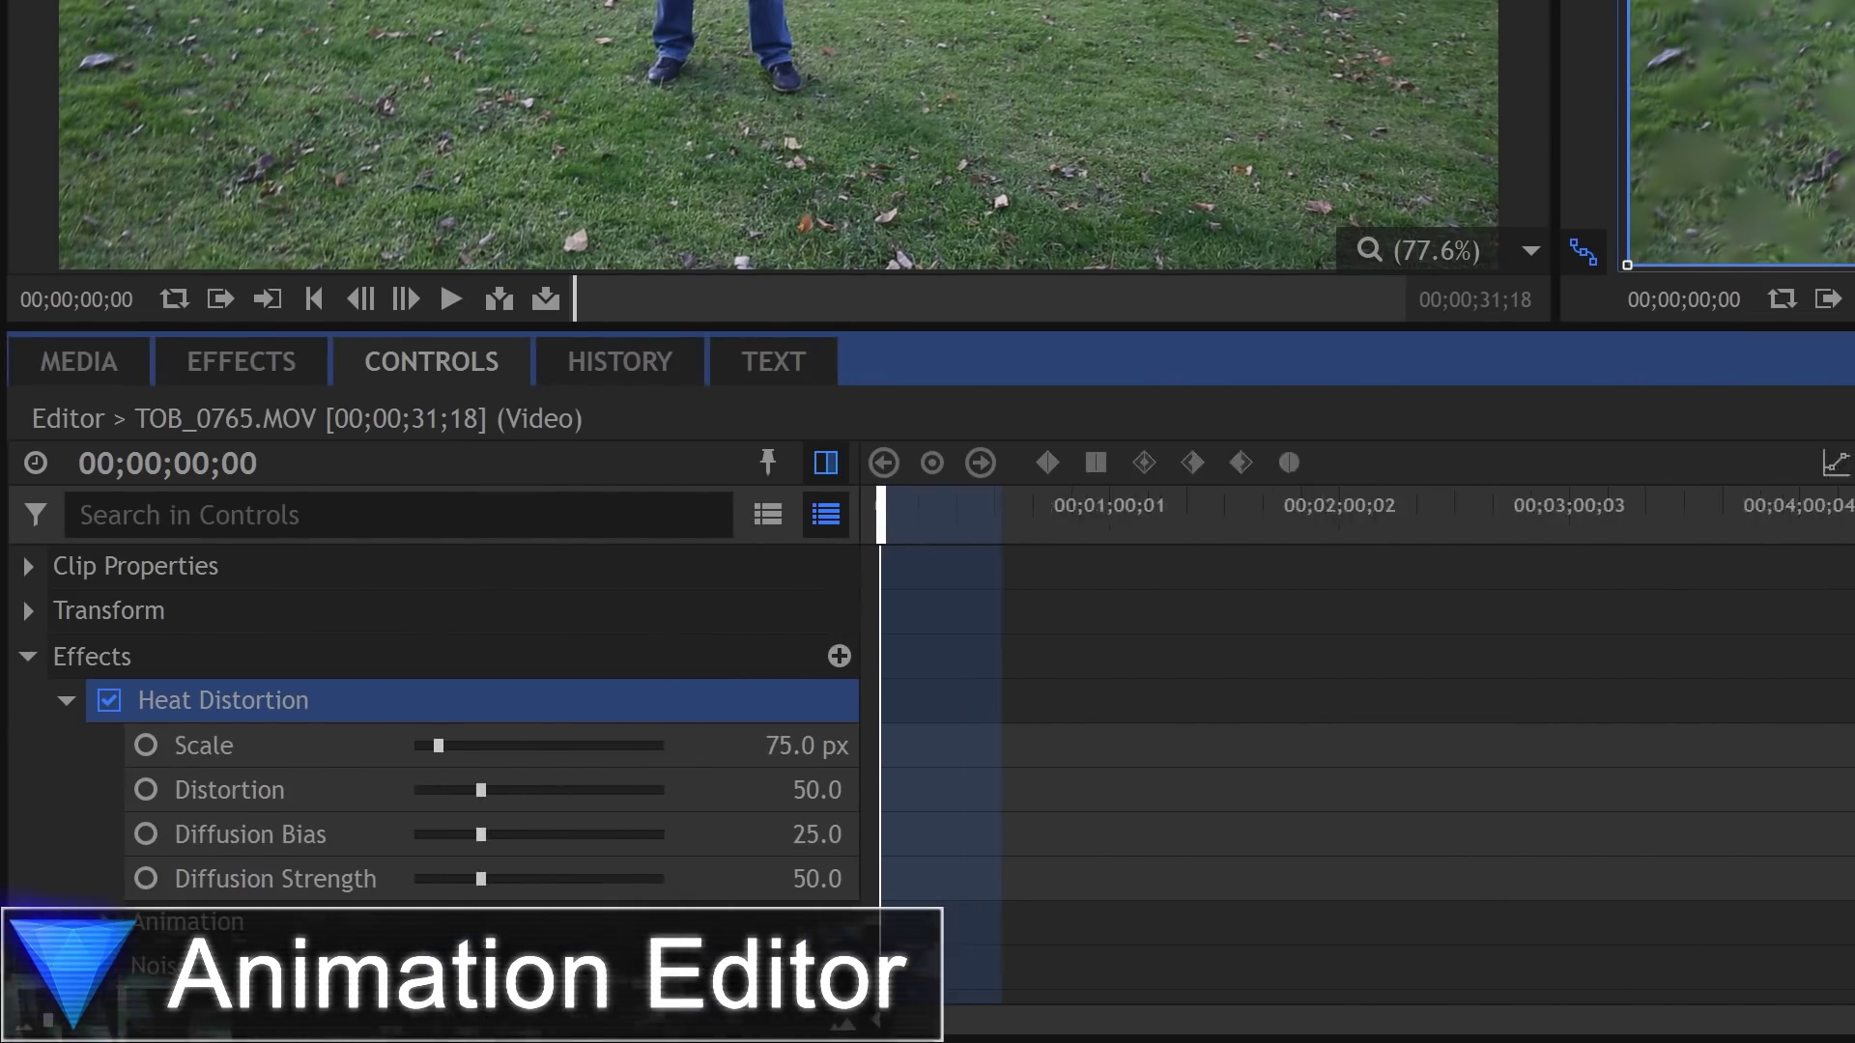
left_click(145, 790)
left_click_drag(454, 796, 428, 782)
Step: Key Distortion near 13.7 at 00;00;08;13 with smooth, eased interpolation
mouse_move(981, 525)
left_mouse_down()
mouse_move(1076, 532)
mouse_move(965, 527)
left_mouse_up()
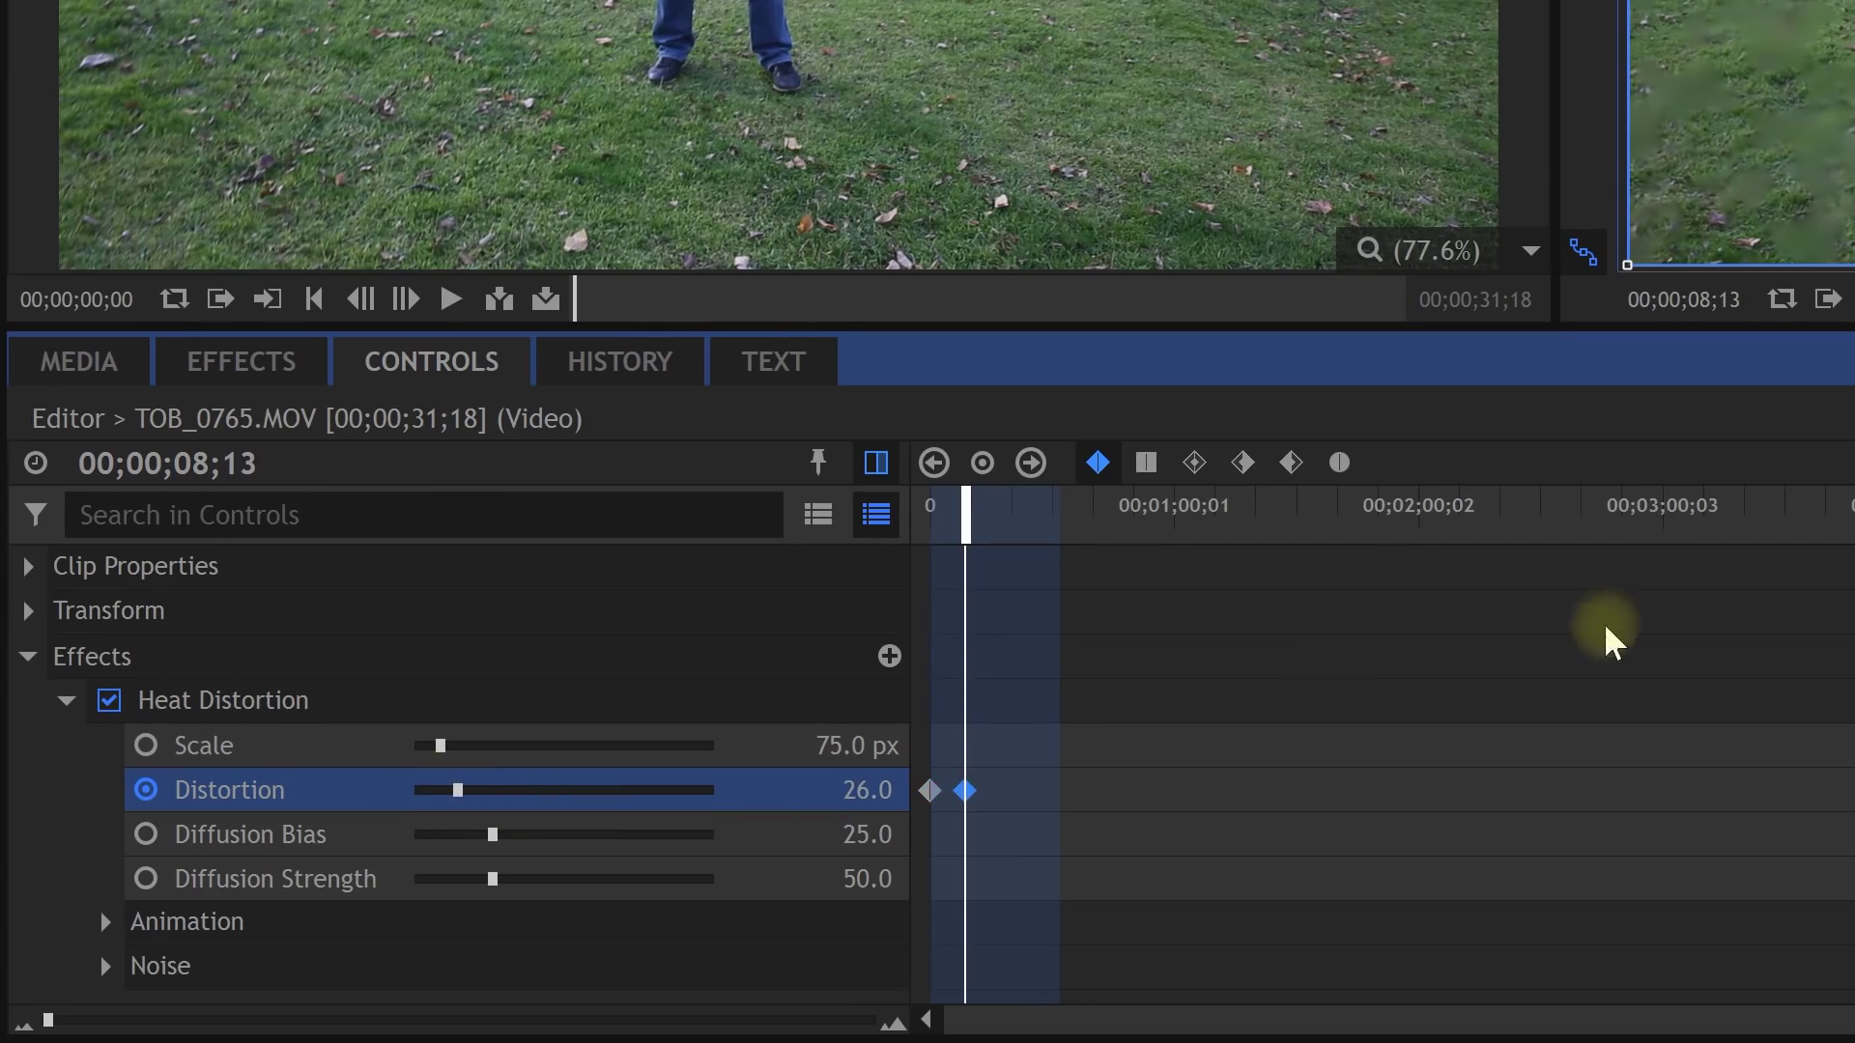
left_click_drag(972, 607, 976, 654)
left_click(1245, 464)
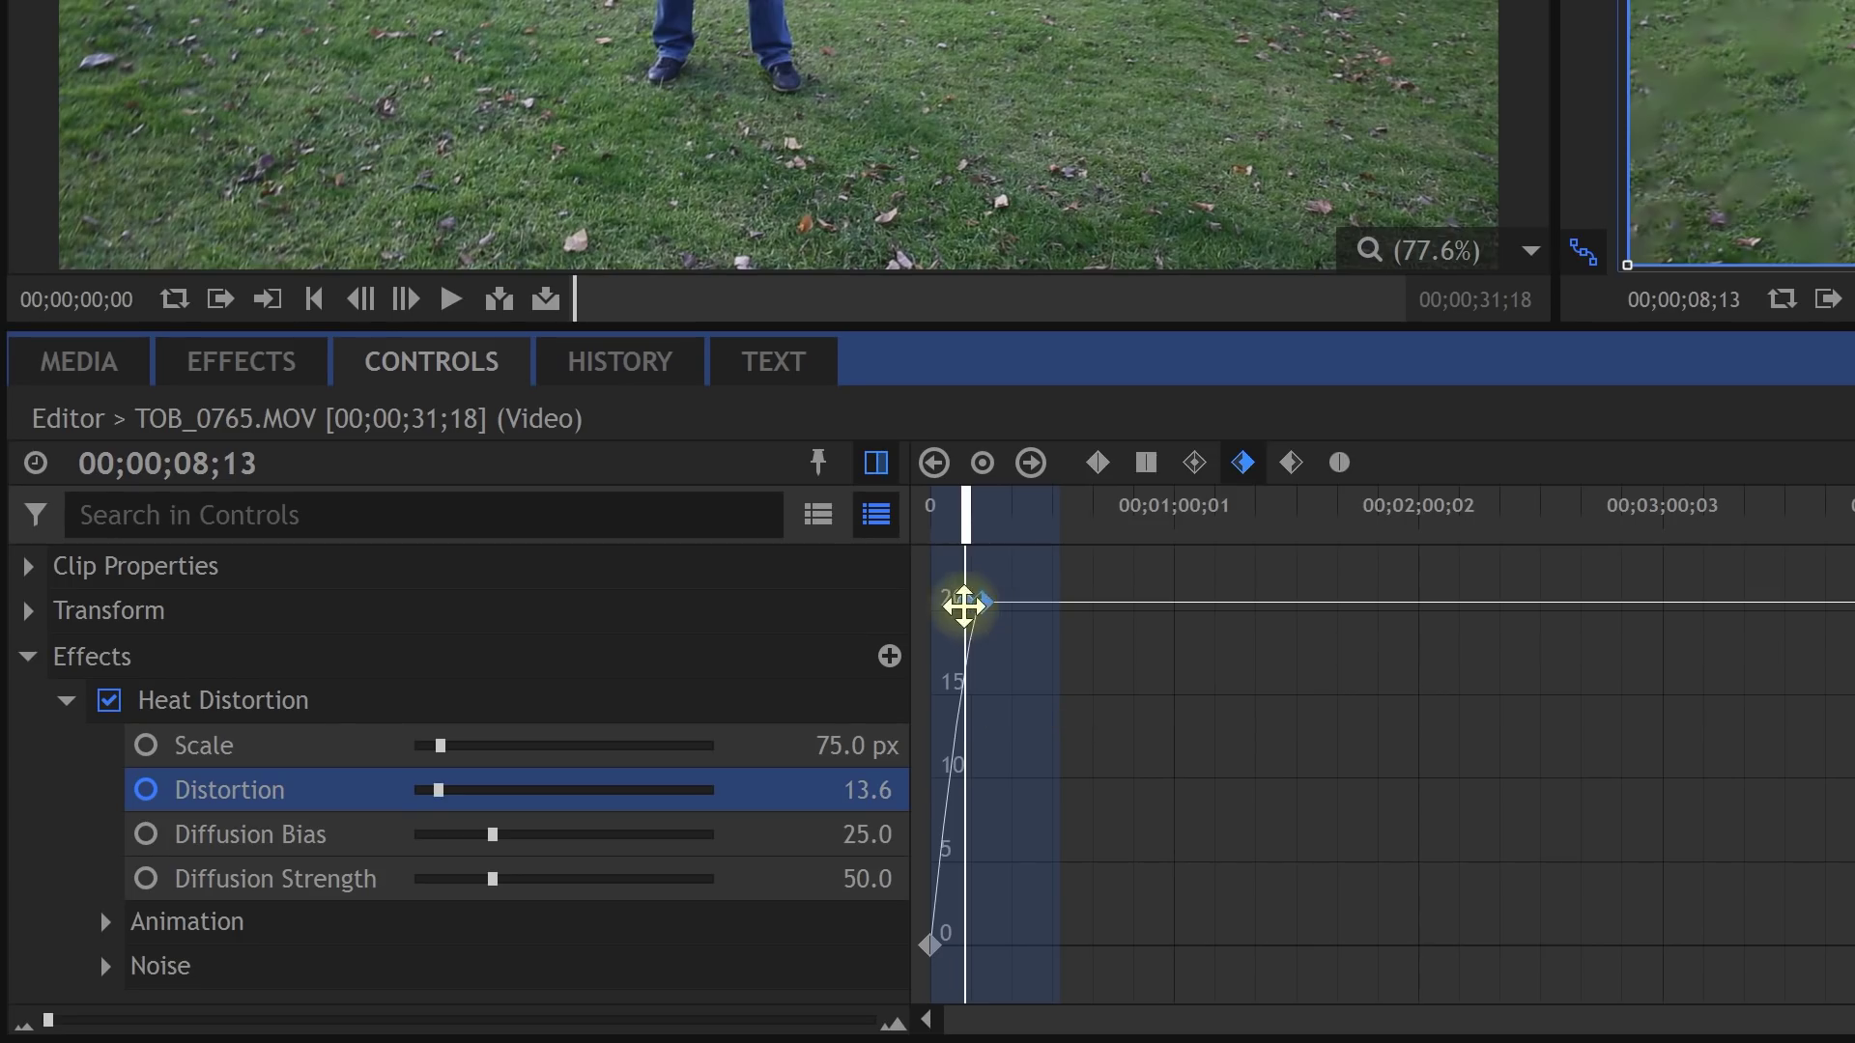
left_click_drag(48, 1021, 80, 1021)
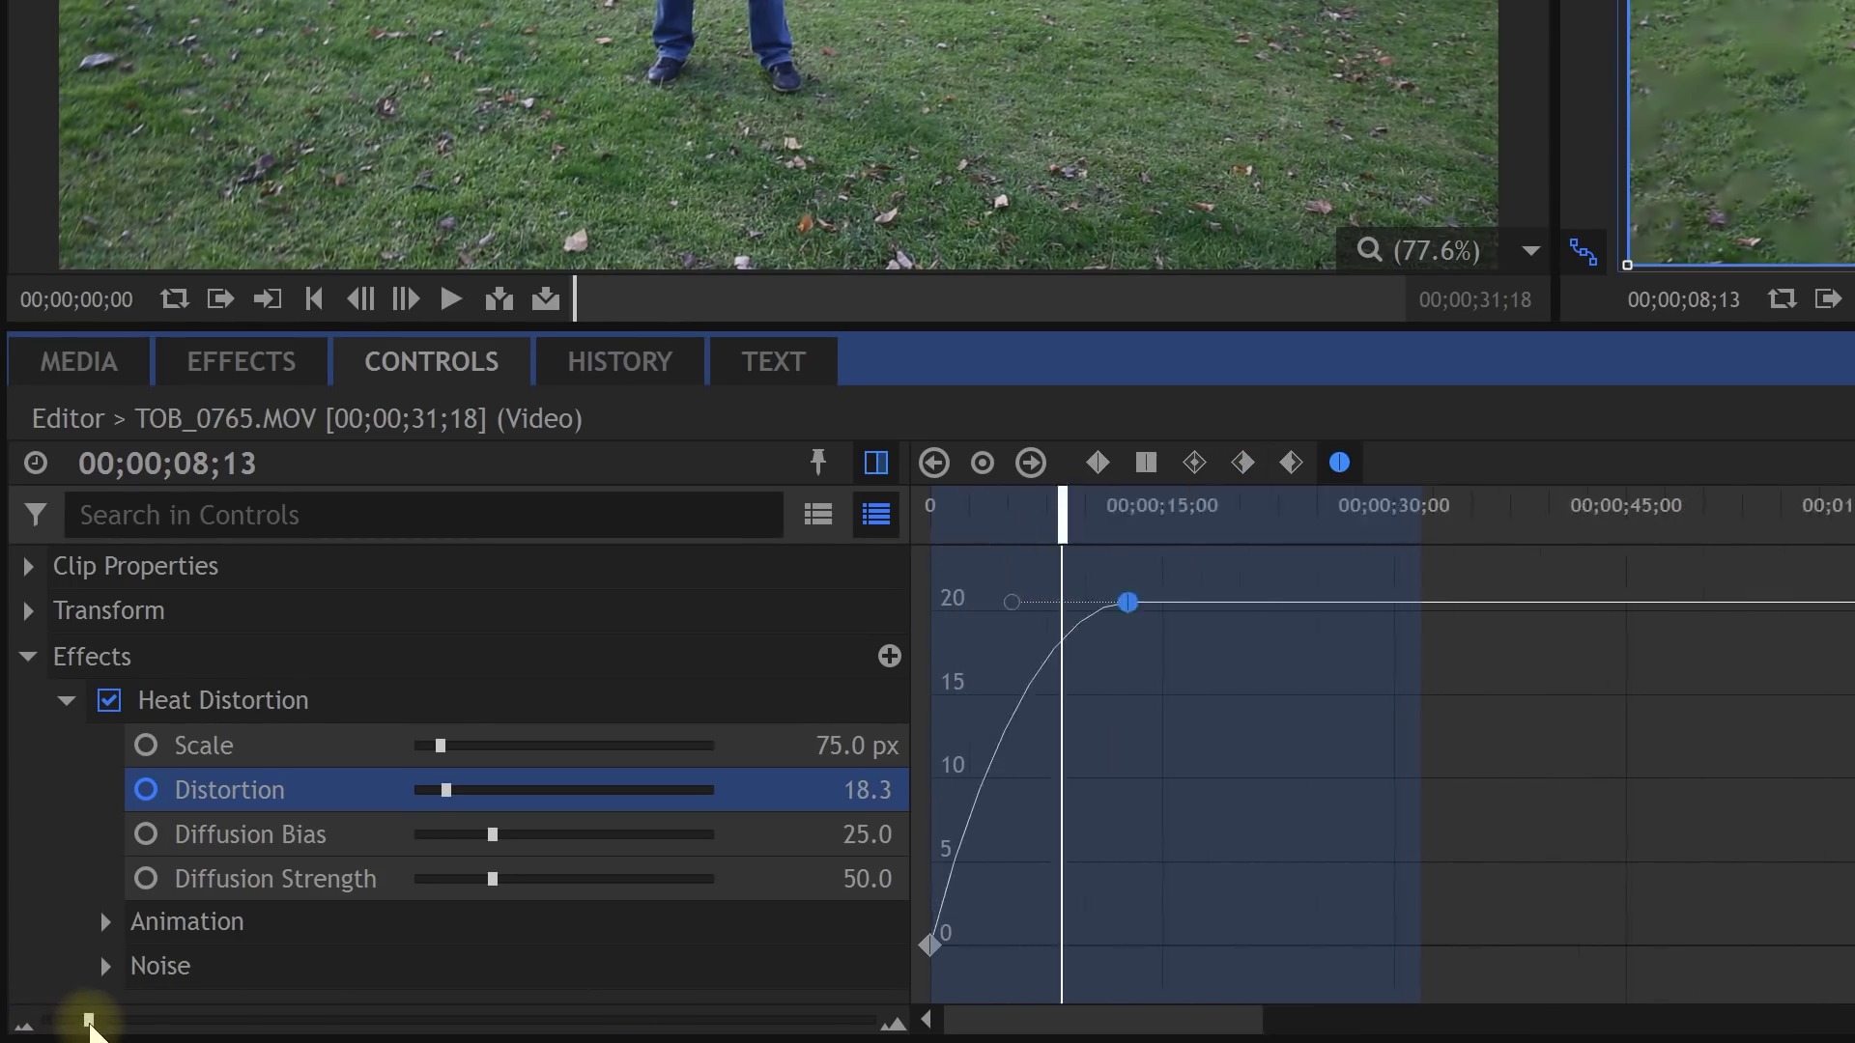
left_click_drag(1454, 601, 1339, 702)
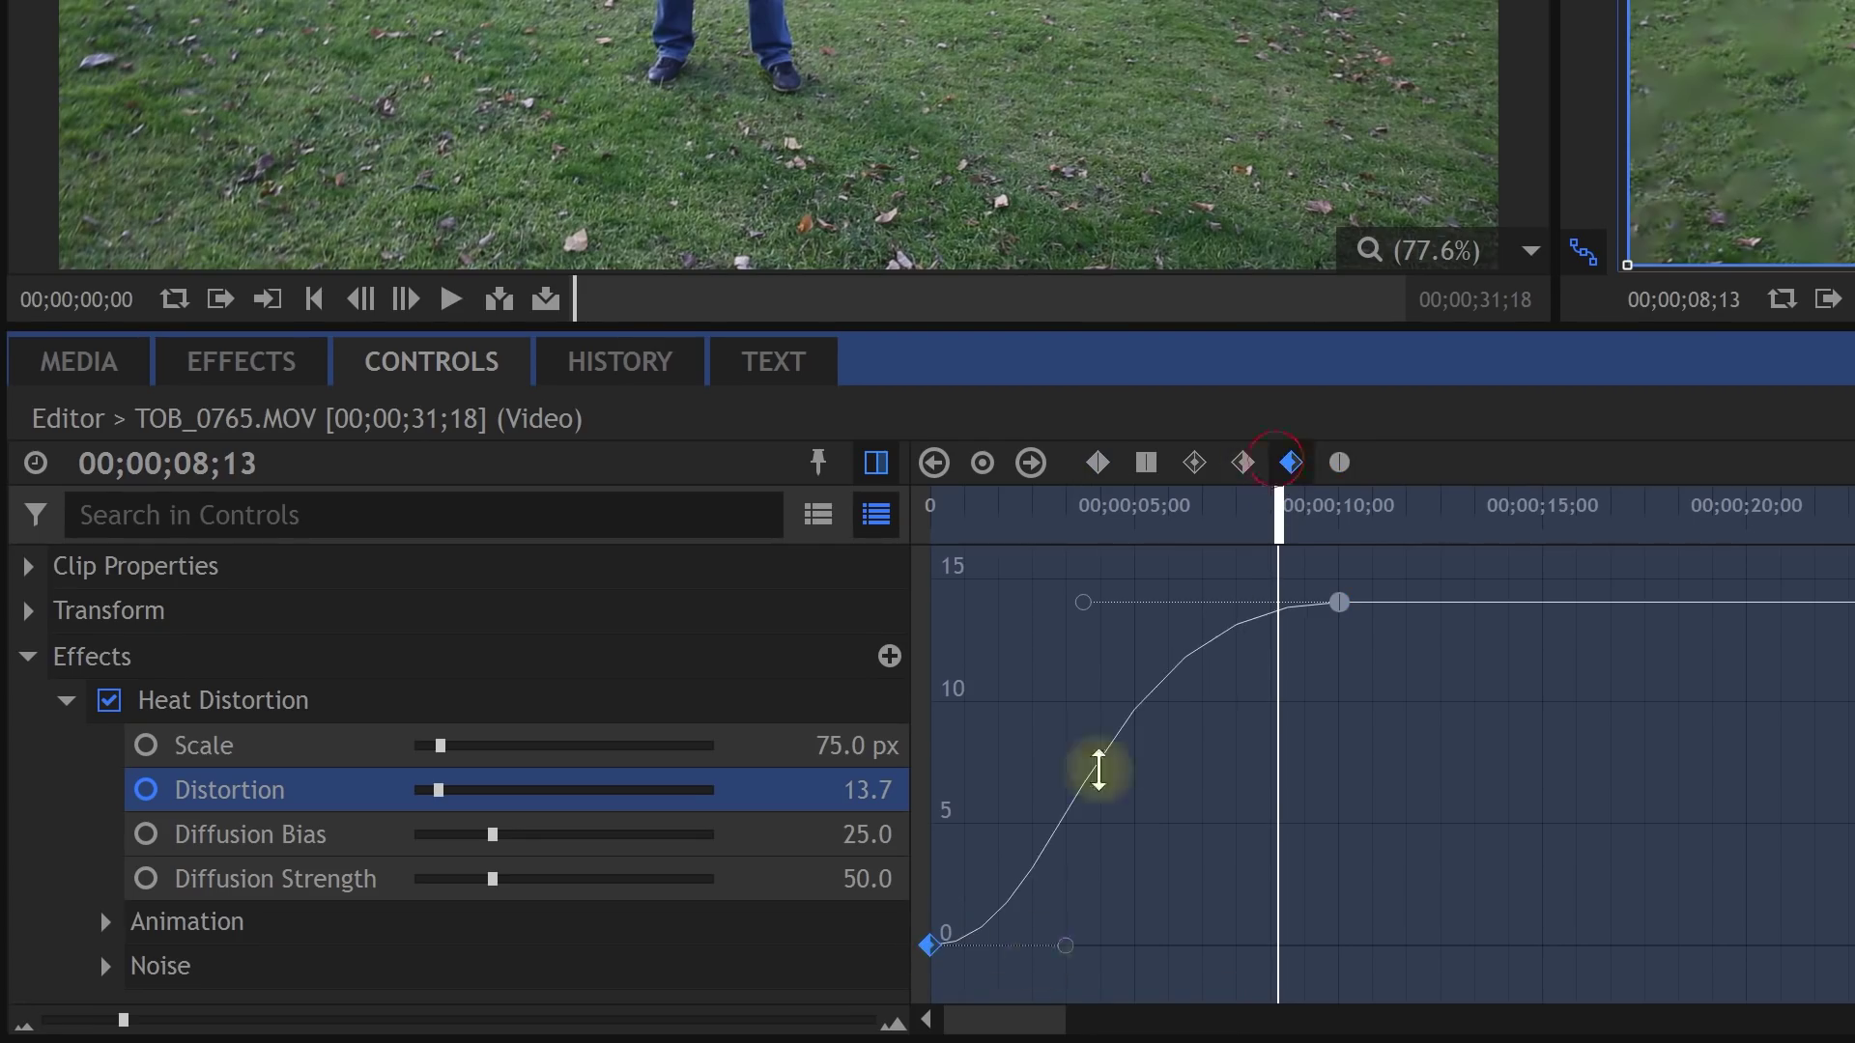
left_click_drag(1066, 945, 1156, 945)
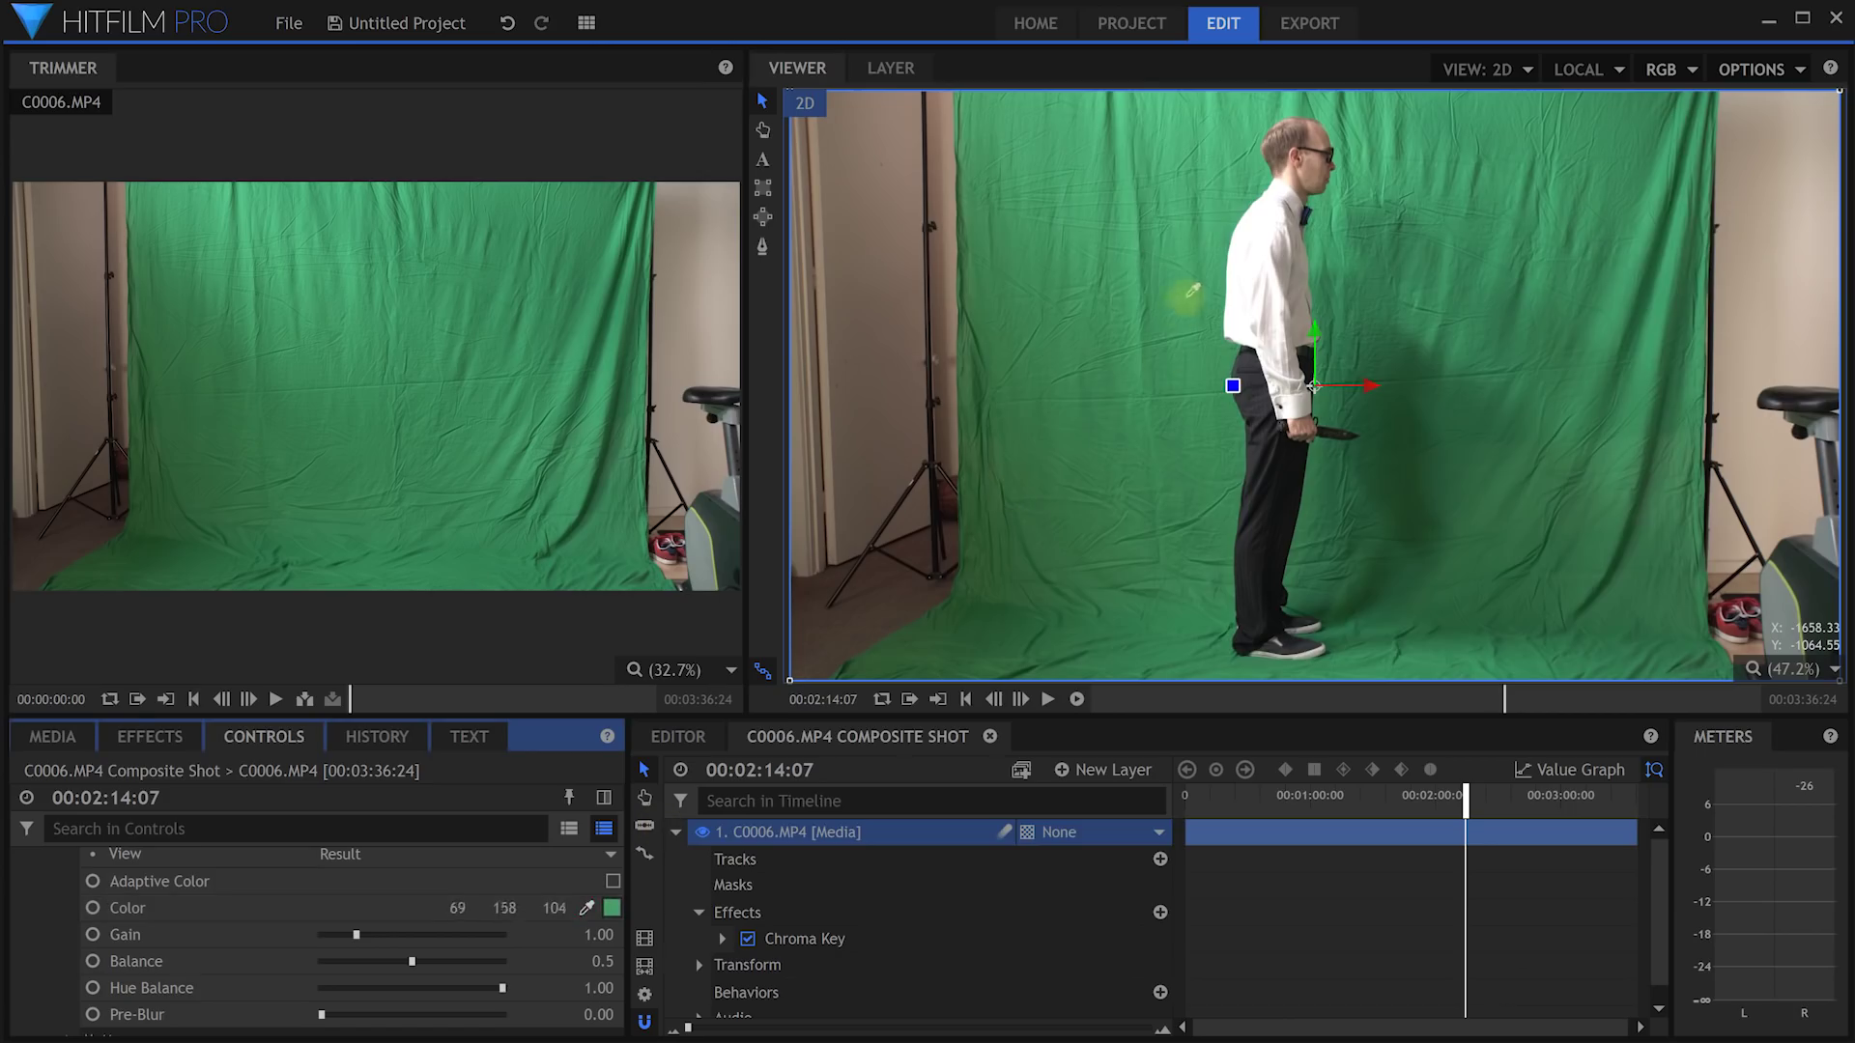
Step: Add Bevel geometry to the SUNSET text layer so it renders in 3D
left_click(1007, 919)
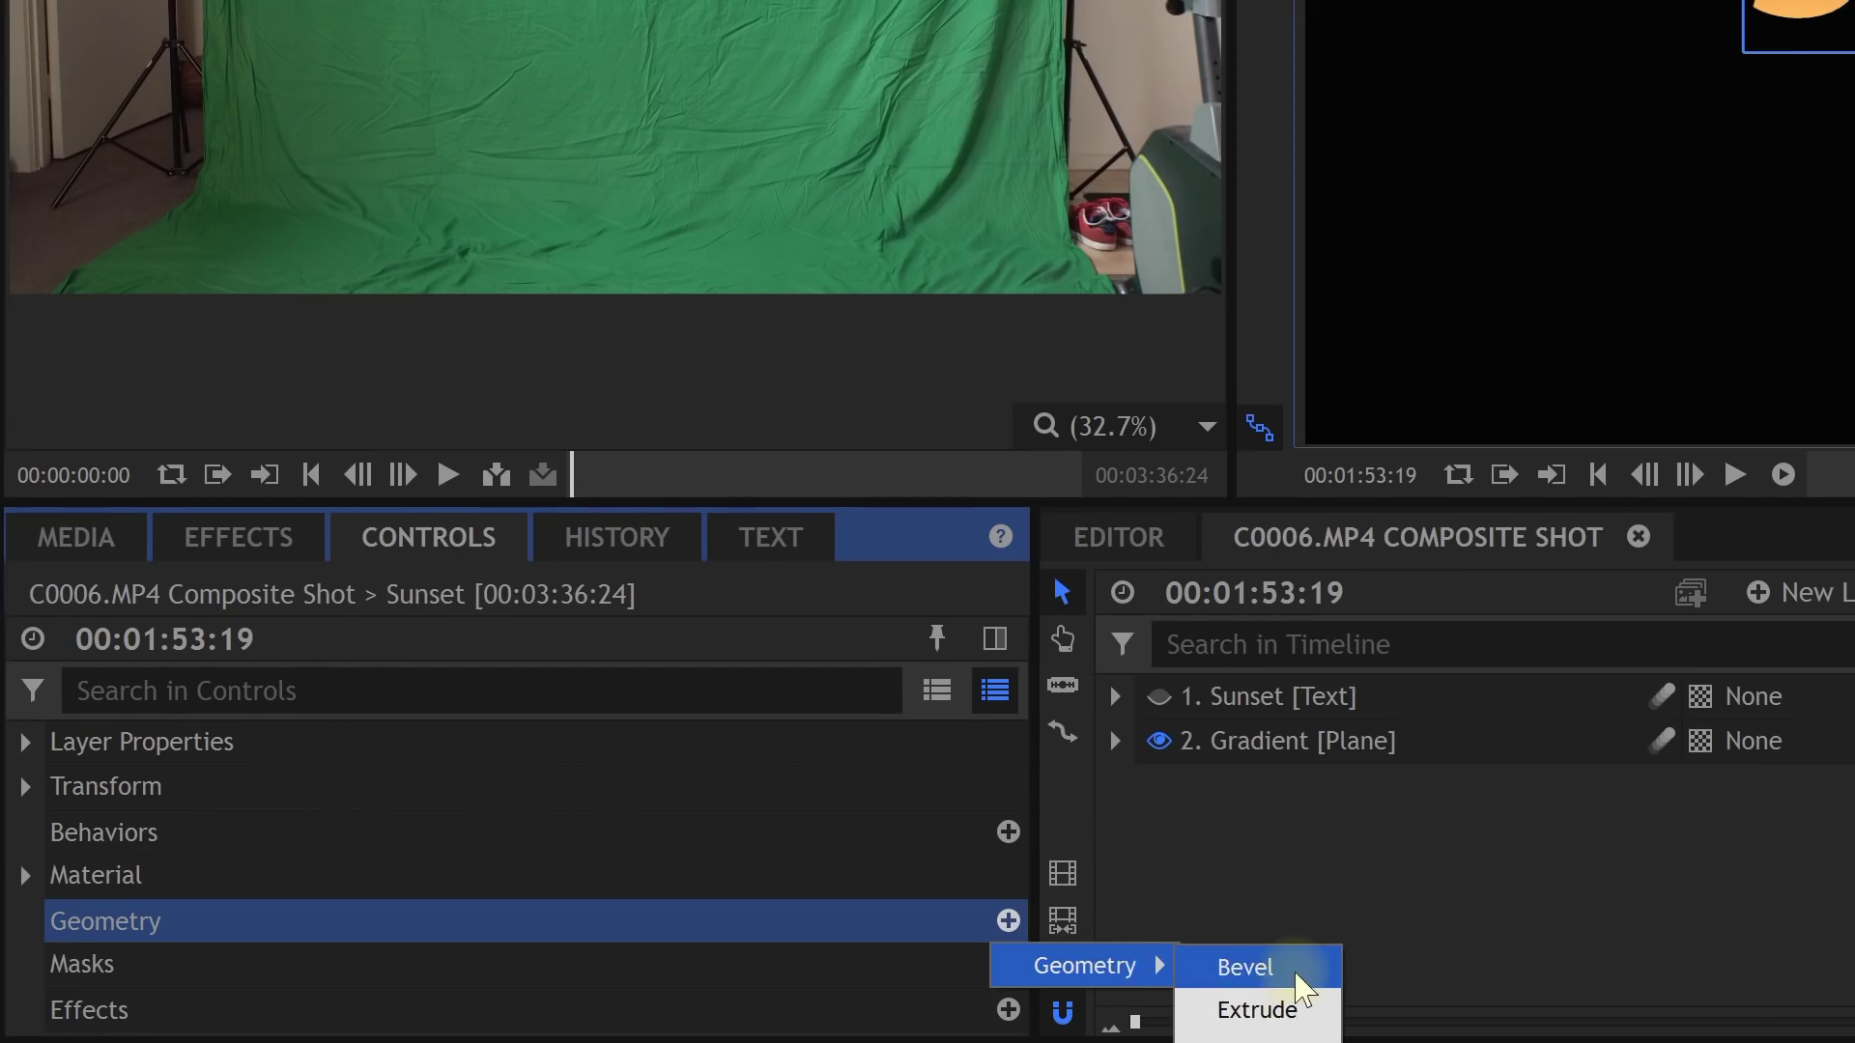
left_click(1313, 1022)
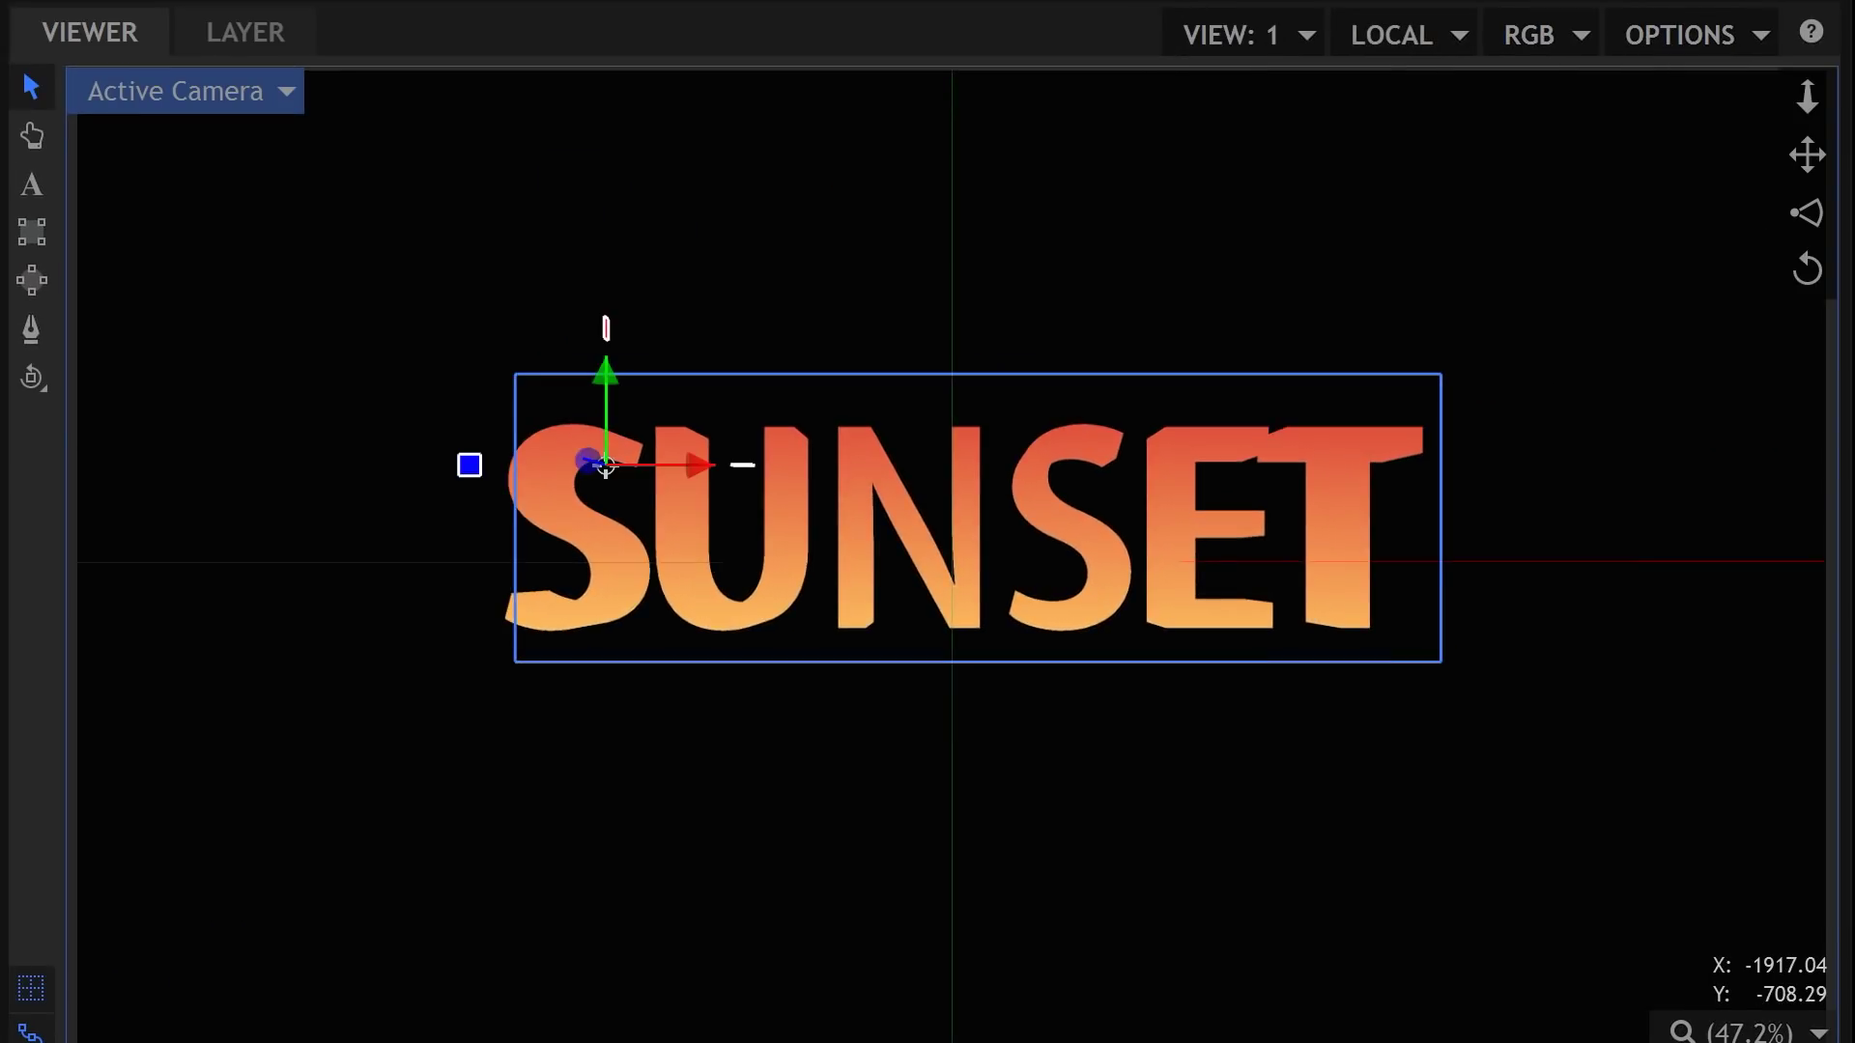